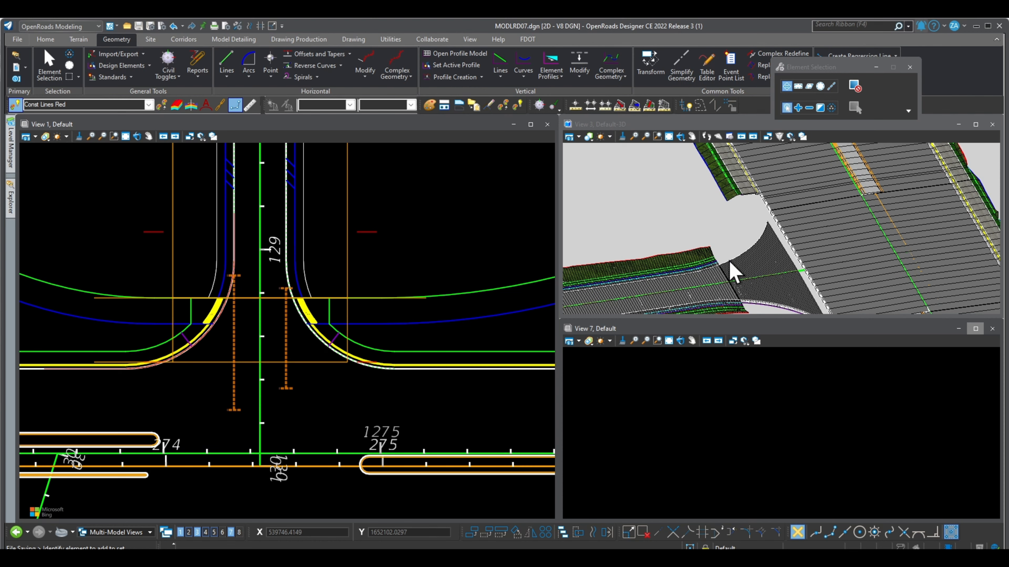
# - Start a line between points with Const Lines Red as the active feature definition
pyautogui.scroll(1, 768, 245)
pyautogui.scroll(1, 767, 236)
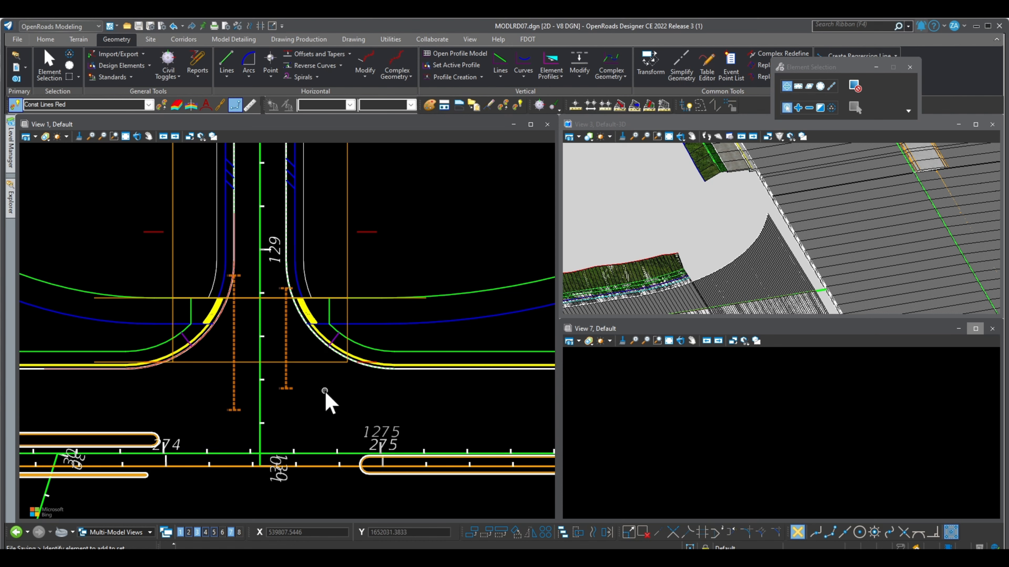
pyautogui.click(227, 63)
pyautogui.click(148, 104)
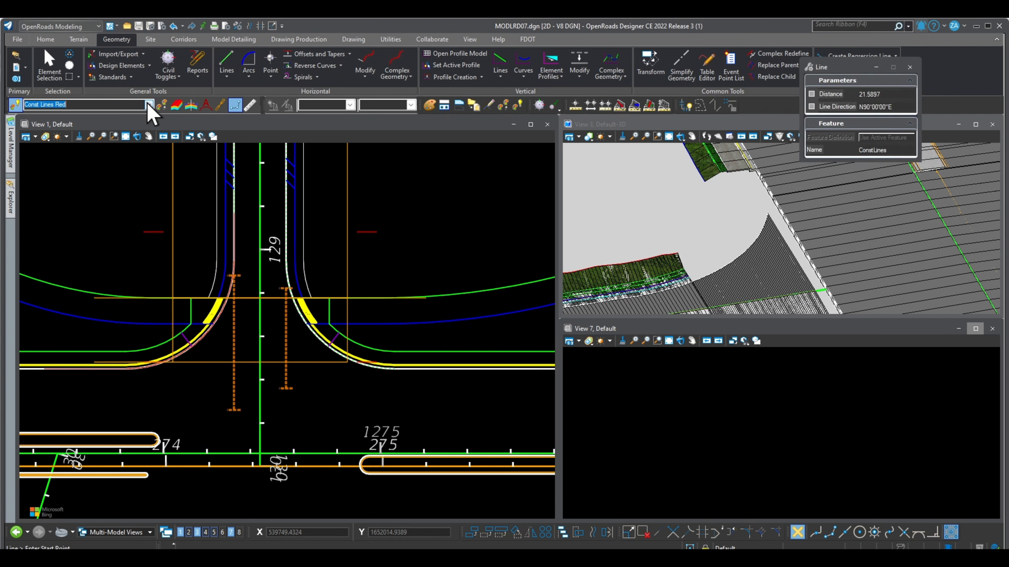
pyautogui.click(149, 104)
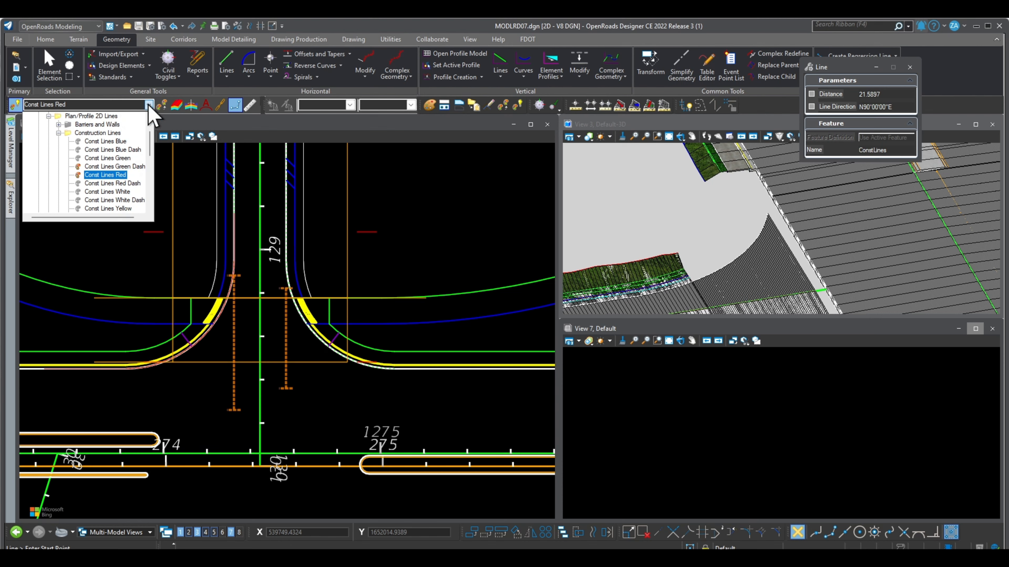
pyautogui.click(149, 105)
pyautogui.scroll(1, 312, 349)
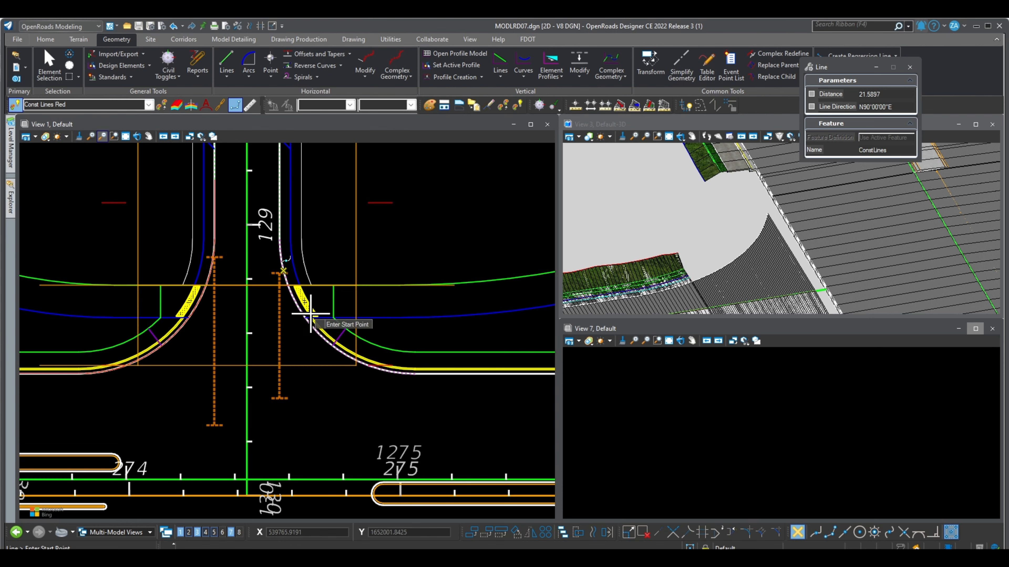
pyautogui.click(148, 105)
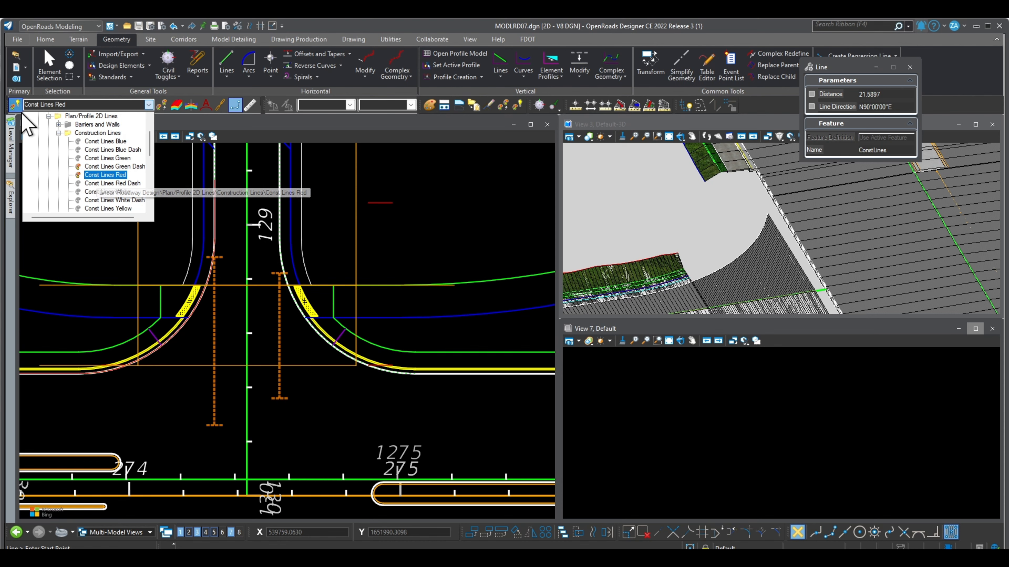
pyautogui.click(106, 176)
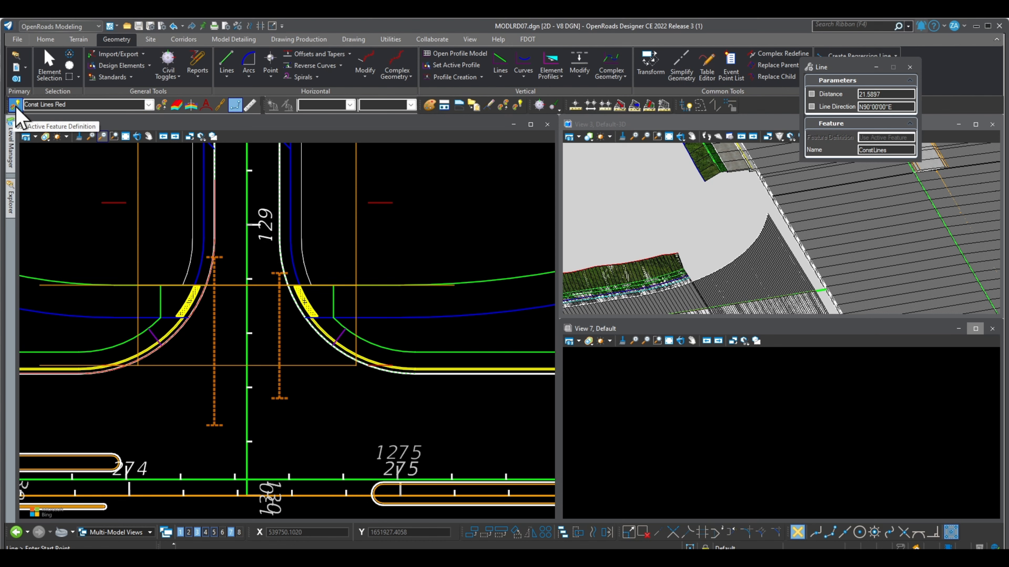
# - Draw a line about 25 ft long along the side road's right pavement edge, ending where the right curb return begins
pyautogui.click(228, 59)
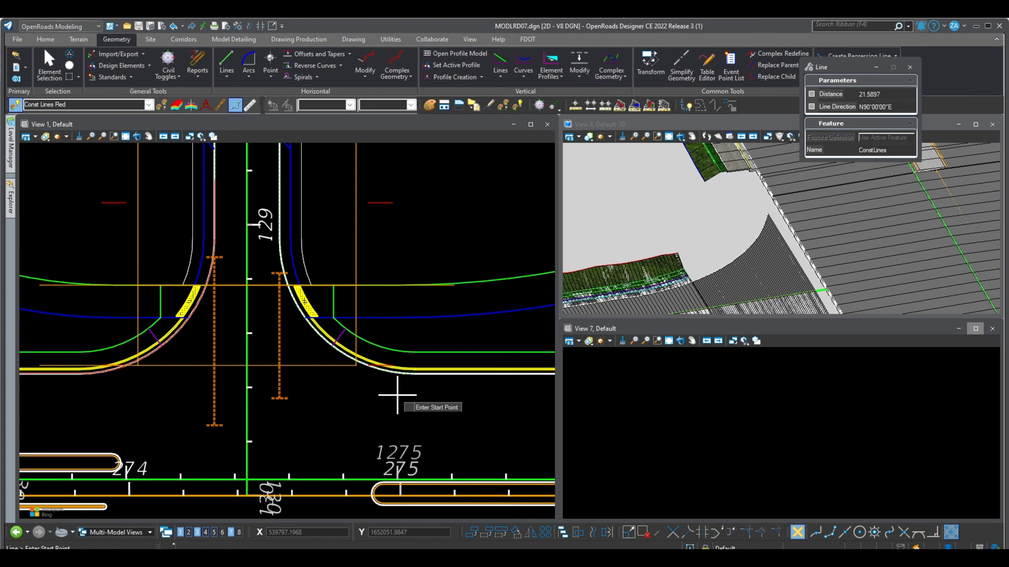
pyautogui.scroll(1, 397, 395)
pyautogui.scroll(1, 302, 302)
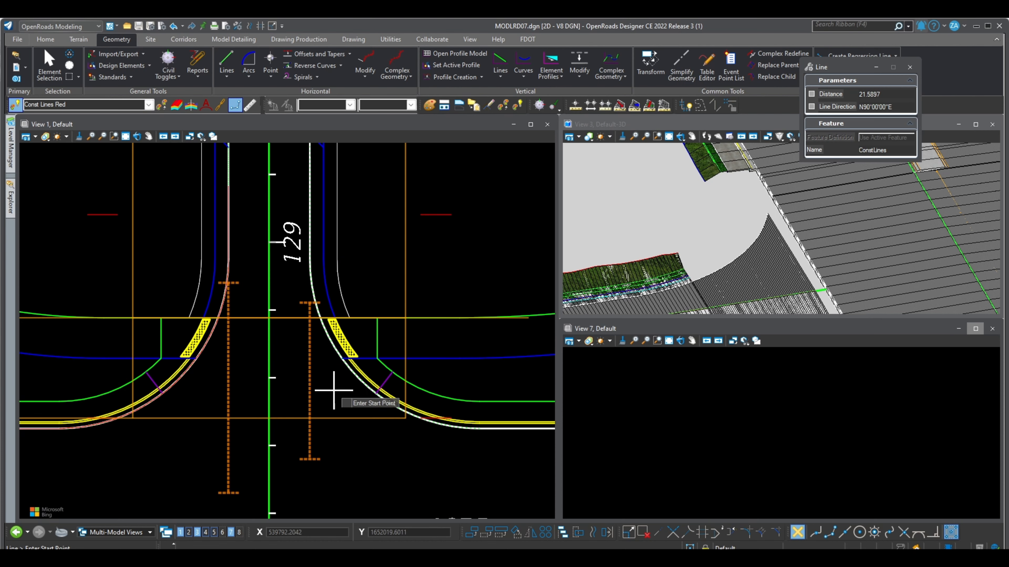
pyautogui.scroll(-1, 334, 391)
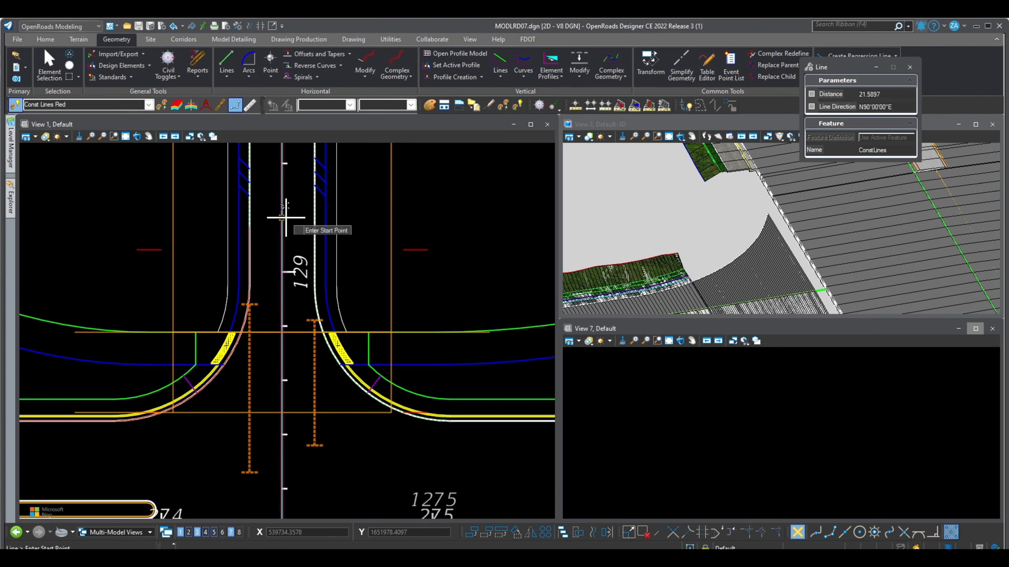
pyautogui.click(314, 218)
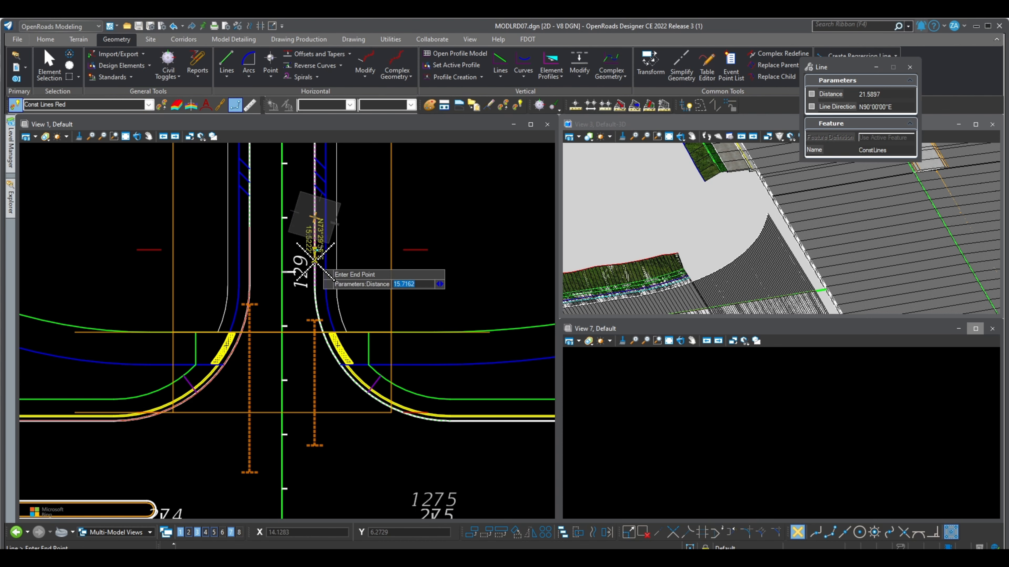
pyautogui.click(313, 285)
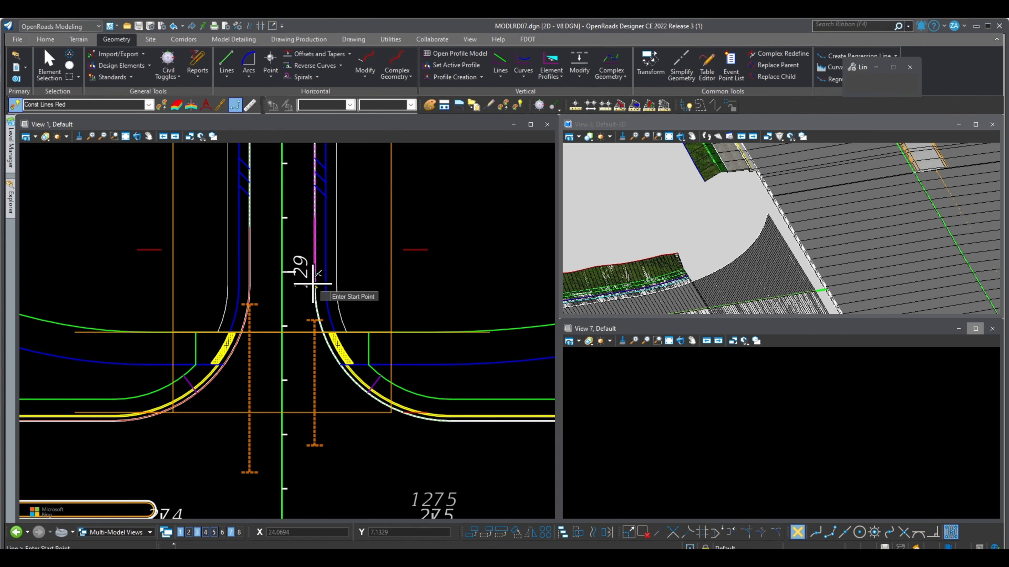
# - Draw a line about 35 ft long along the main road's pavement edge, starting at the far end of the right curb return
pyautogui.scroll(-2, 289, 316)
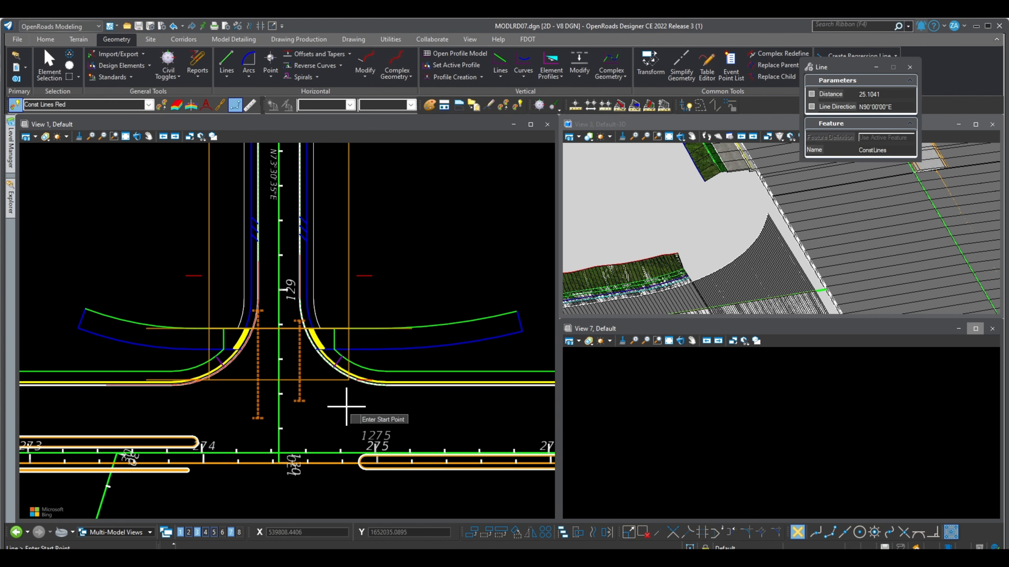
pyautogui.click(388, 384)
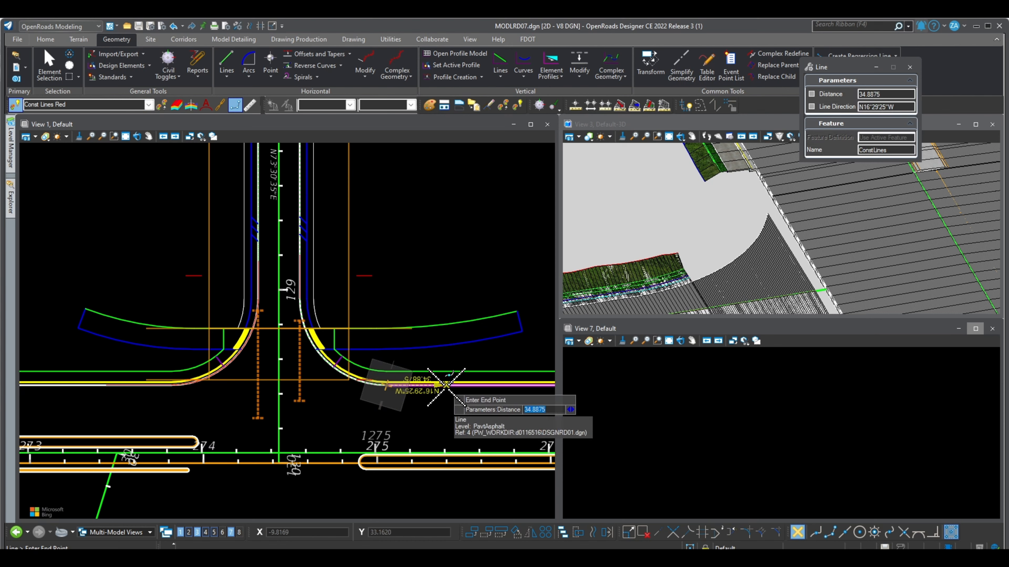
pyautogui.click(445, 384)
pyautogui.click(448, 416)
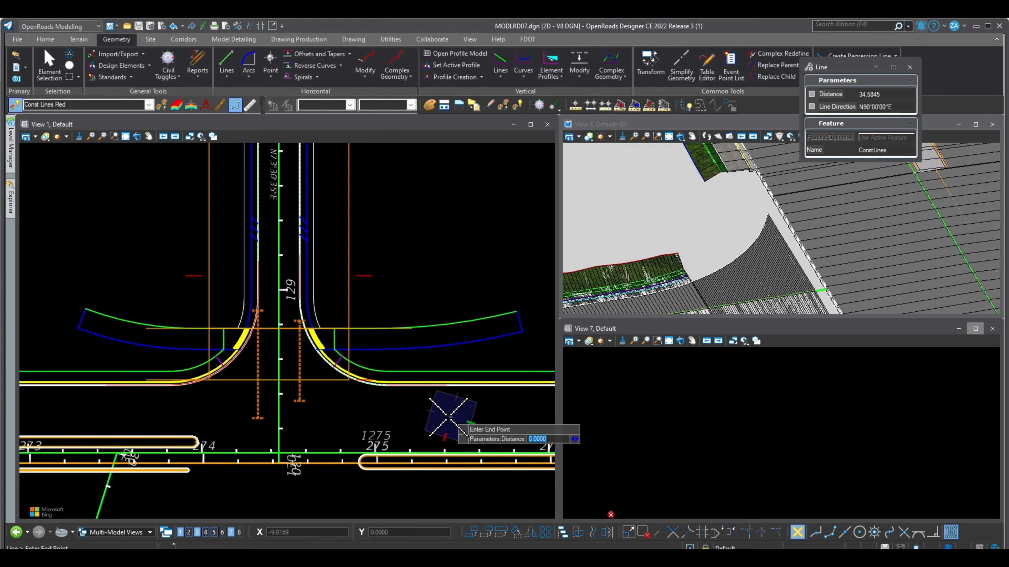
pyautogui.rightClick(448, 416)
# - Draw a 50 ft radius Start\End\Pass-through arc along the right curb return, joining the side road line to the main road line
pyautogui.scroll(1, 338, 370)
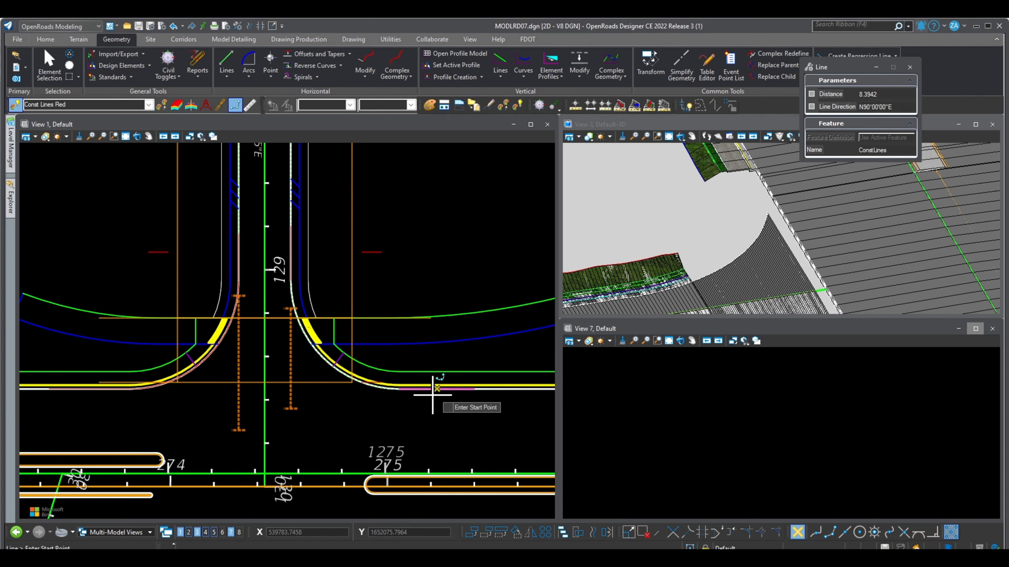
pyautogui.click(249, 80)
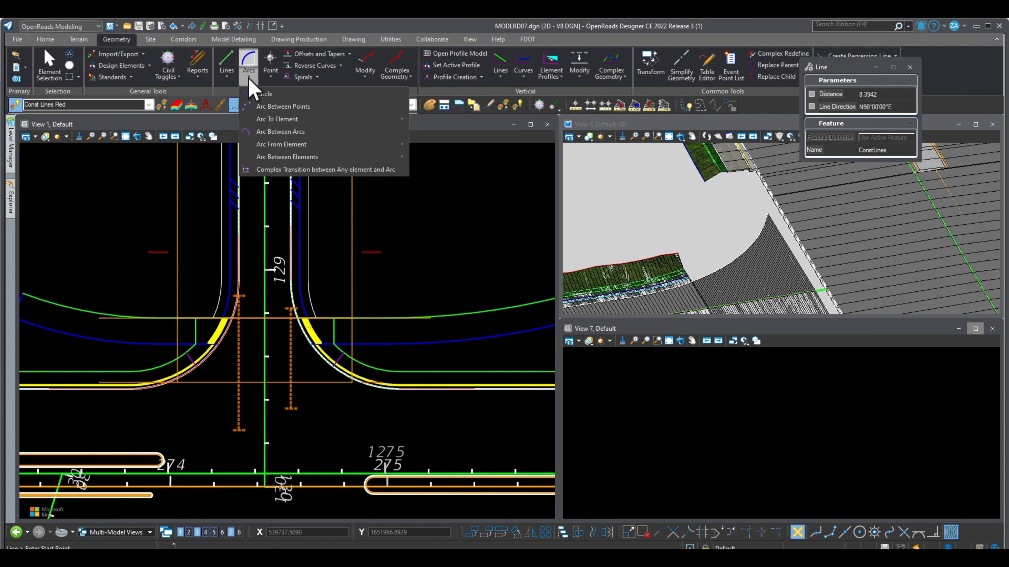
pyautogui.moveTo(287, 119)
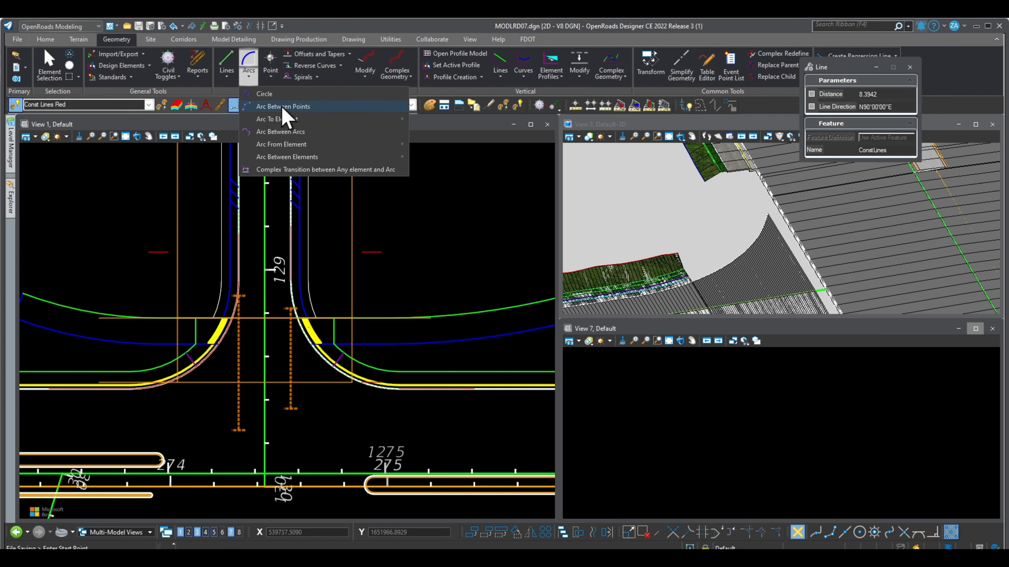
pyautogui.click(283, 107)
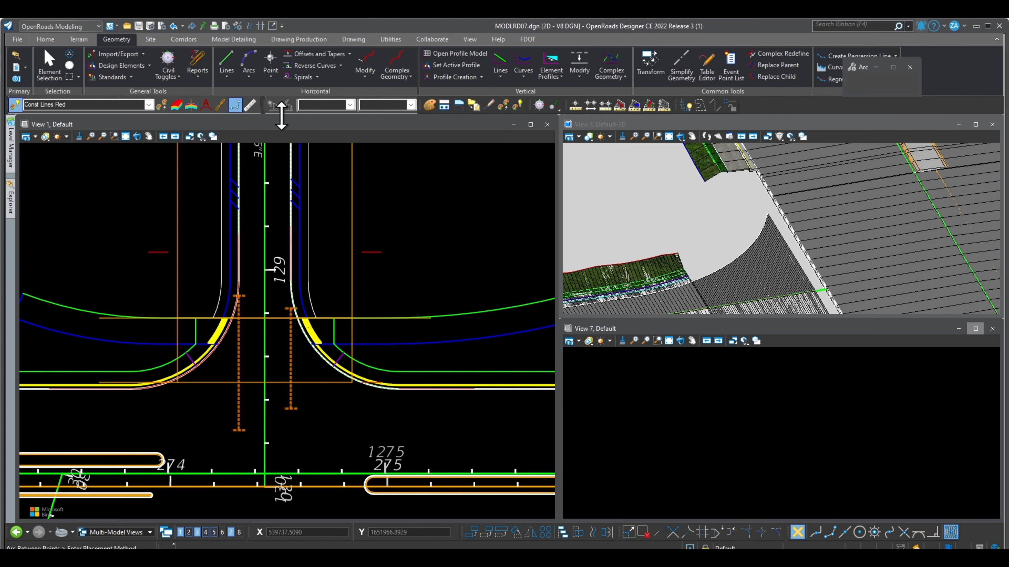
pyautogui.click(291, 280)
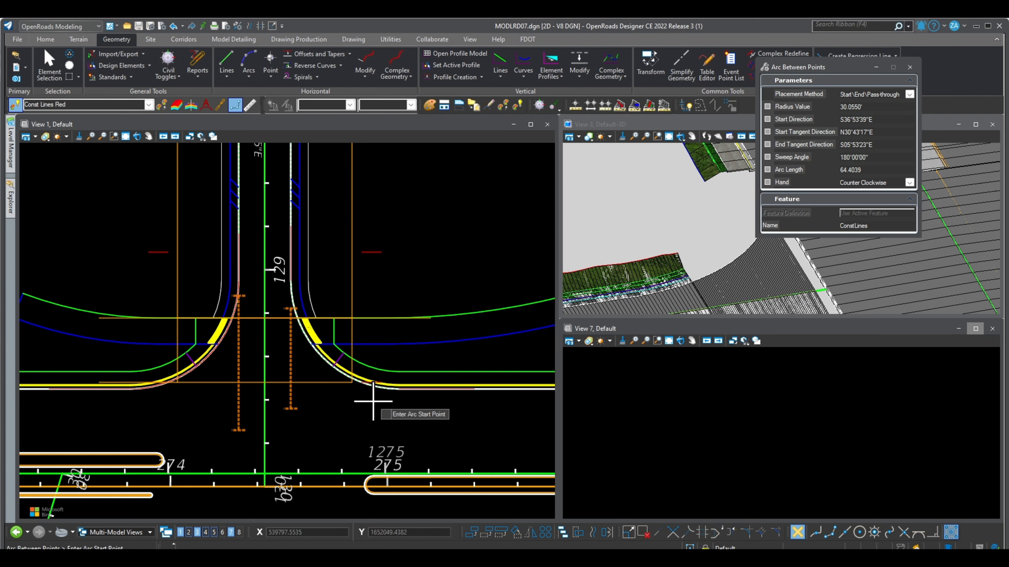
pyautogui.click(291, 280)
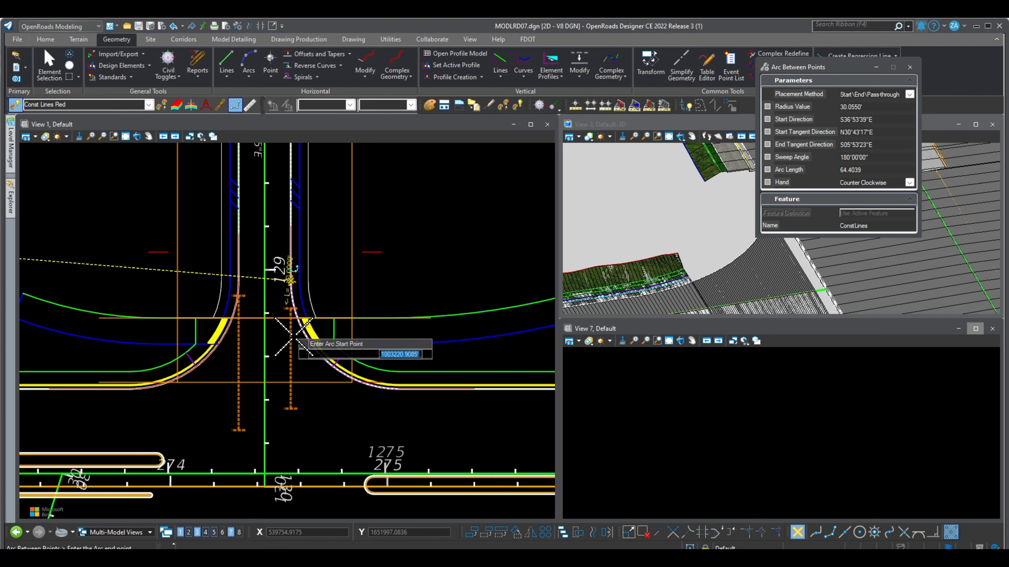
pyautogui.click(396, 389)
pyautogui.scroll(5, 323, 366)
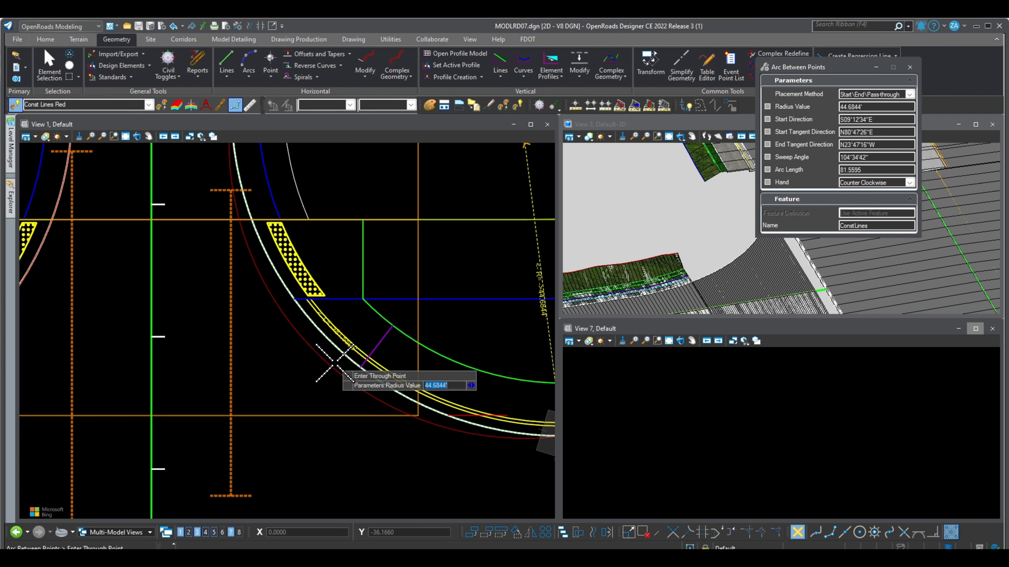
pyautogui.write('50')
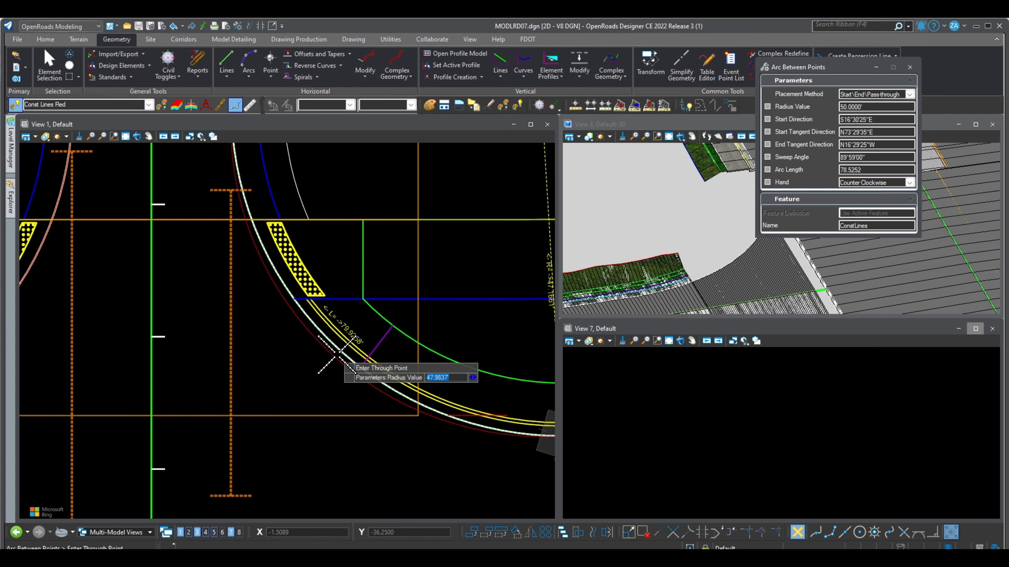
pyautogui.click(335, 352)
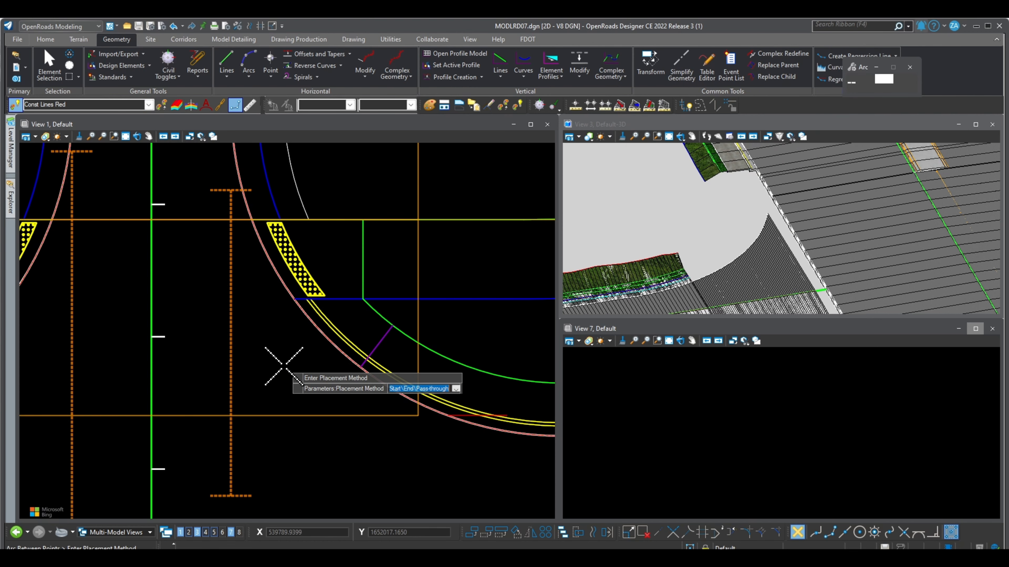
# - Open the profile model of the construction line on the side road's right edge in View 7
pyautogui.scroll(-6, 283, 366)
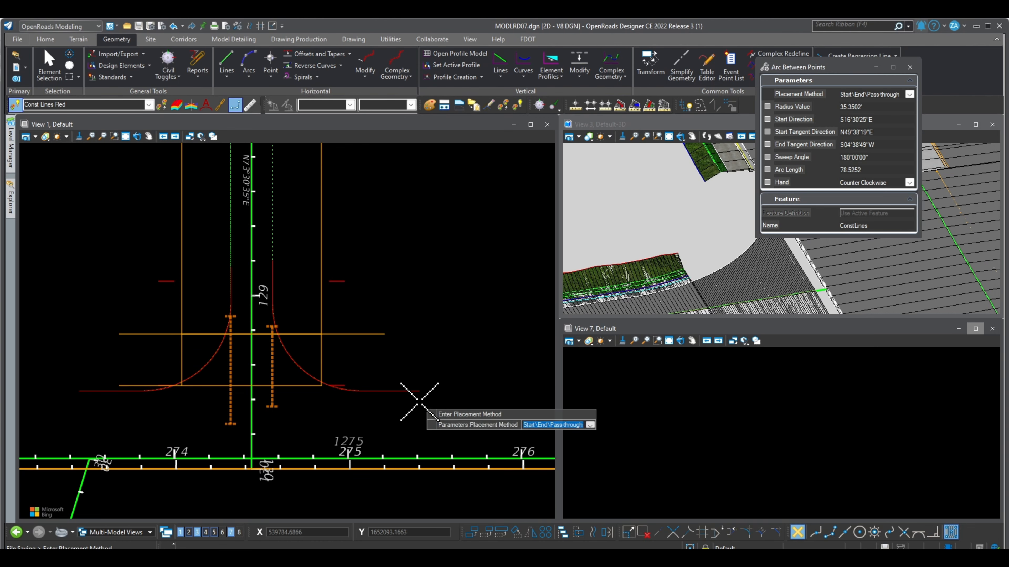
pyautogui.click(49, 66)
pyautogui.scroll(1, 264, 320)
pyautogui.click(277, 271)
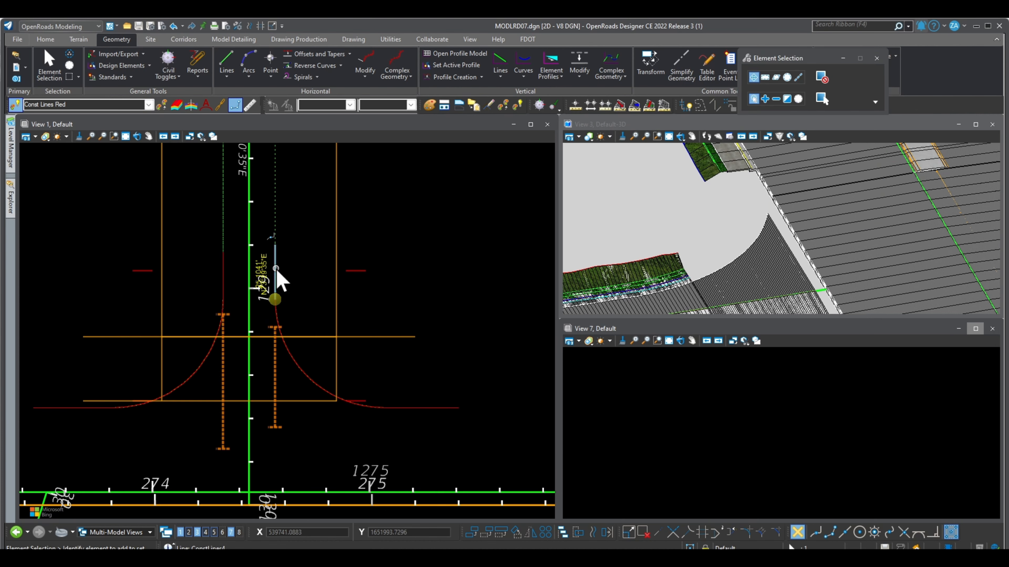
pyautogui.scroll(2, 289, 282)
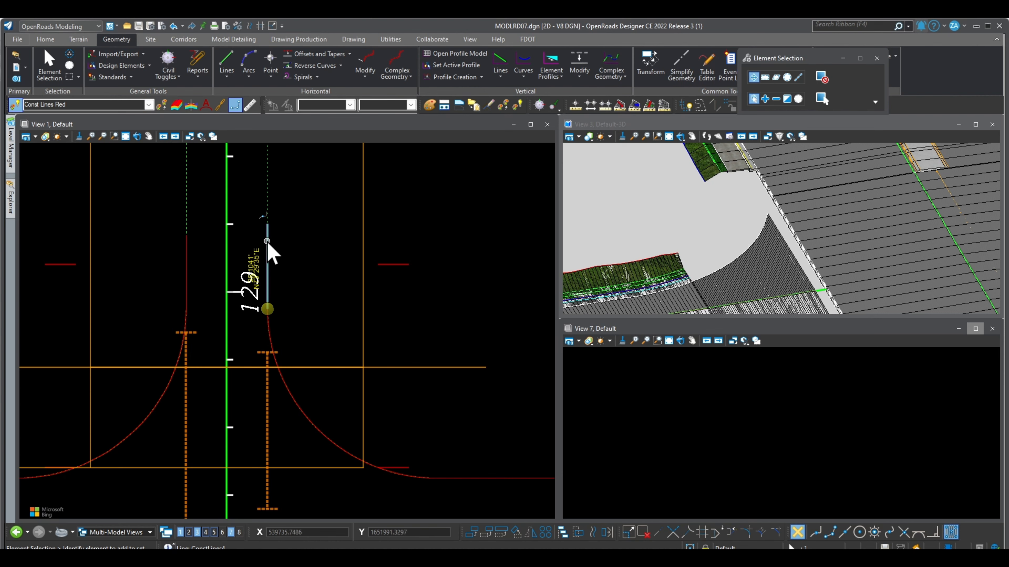
pyautogui.click(287, 234)
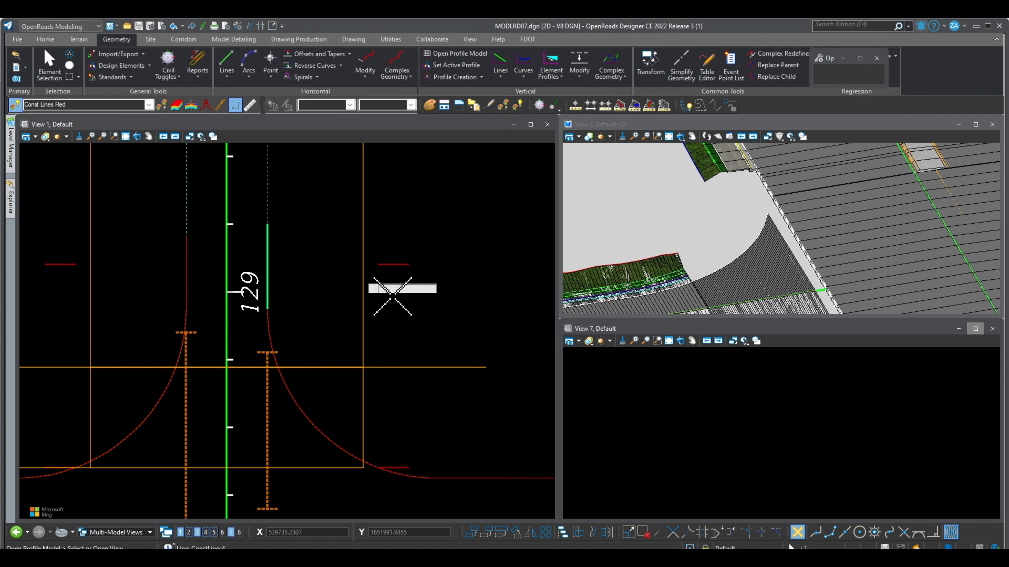
pyautogui.click(660, 422)
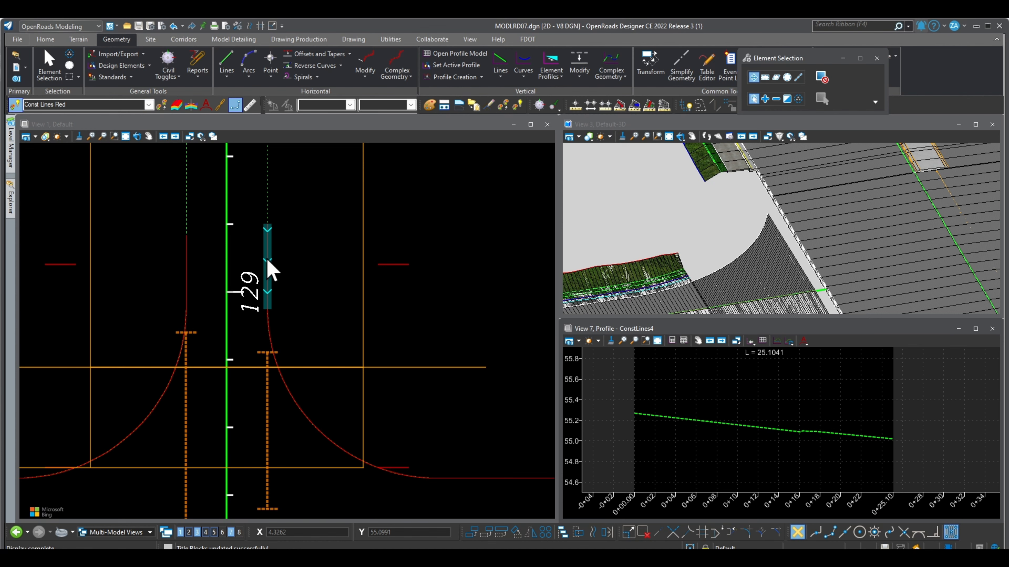
pyautogui.click(328, 287)
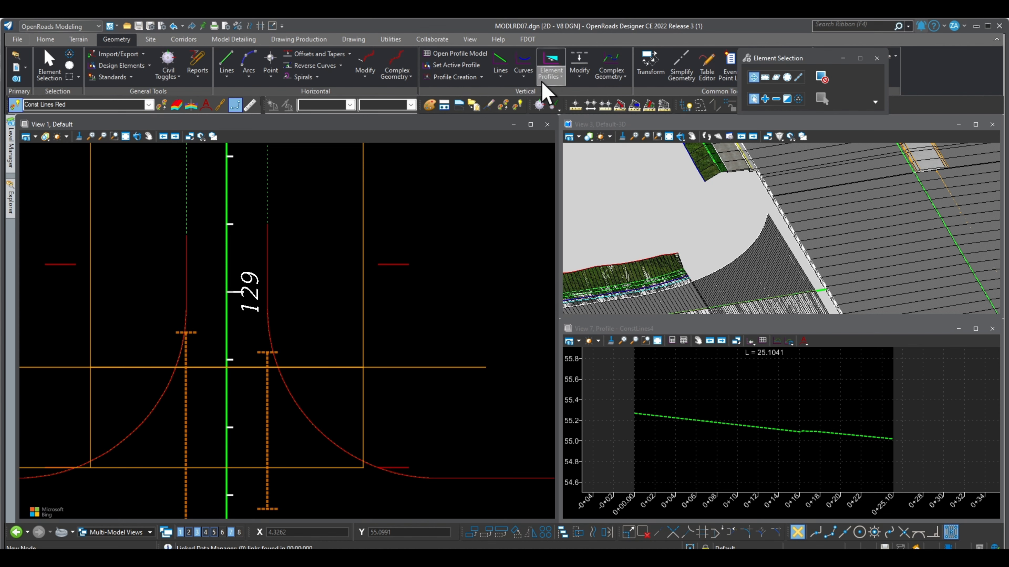
pyautogui.click(554, 78)
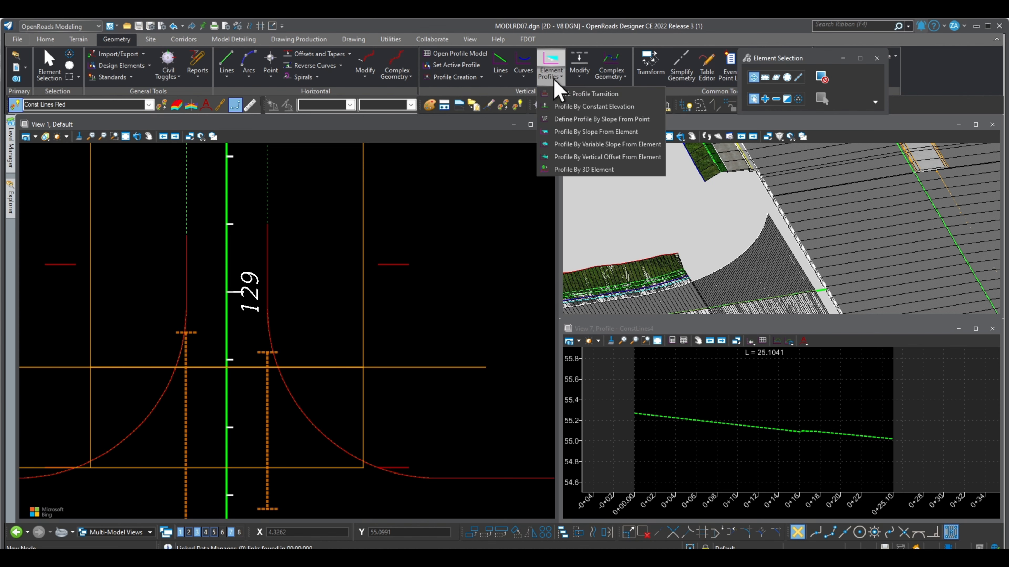
pyautogui.click(580, 133)
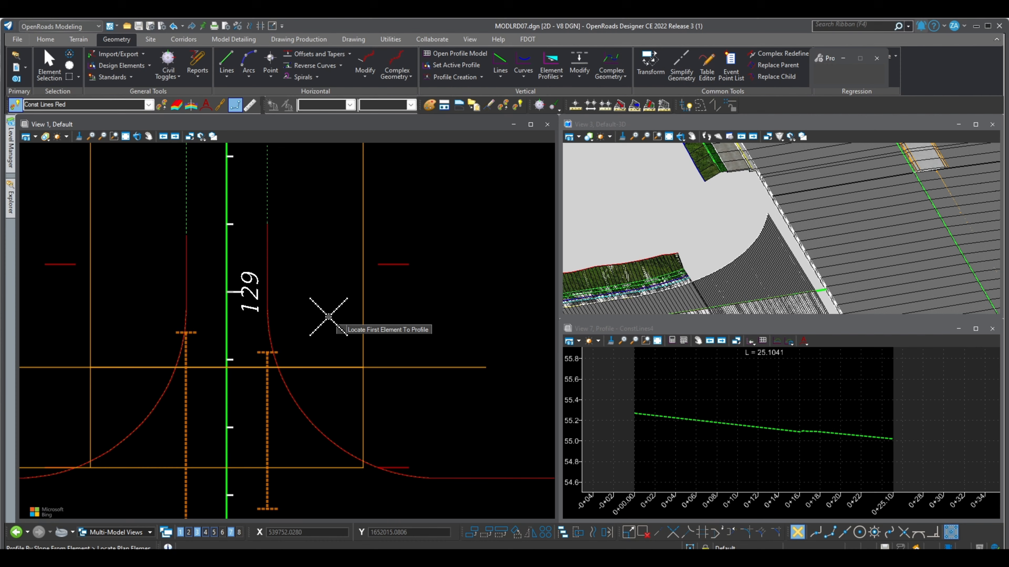
pyautogui.scroll(-5, 720, 466)
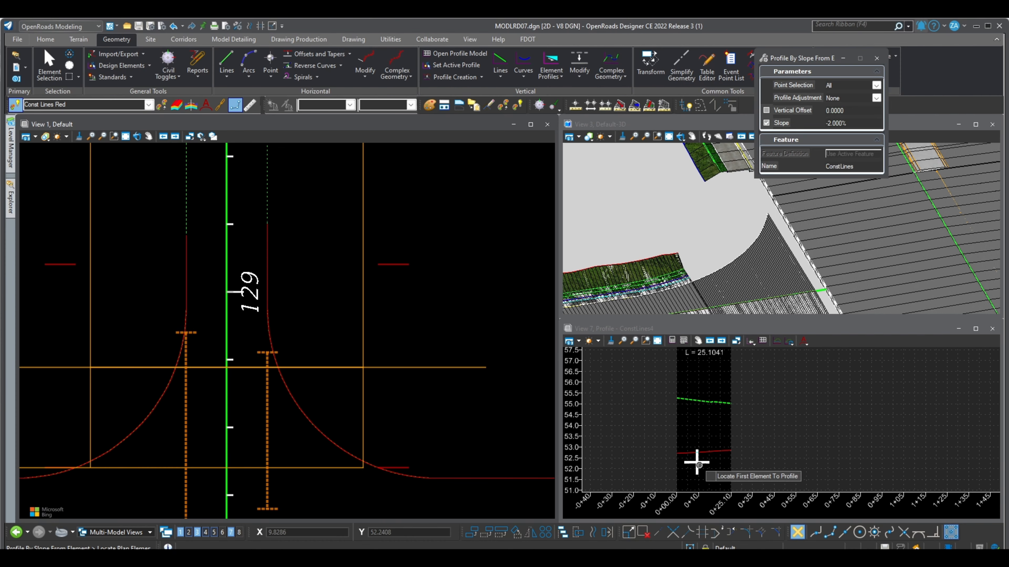
pyautogui.scroll(-3, 695, 457)
pyautogui.scroll(3, 696, 464)
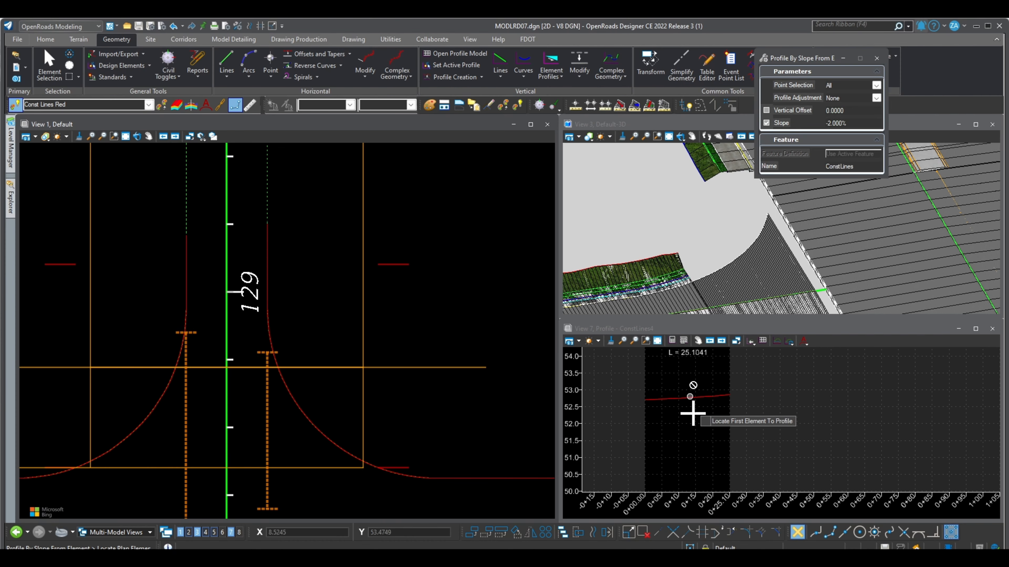
pyautogui.scroll(2, 690, 400)
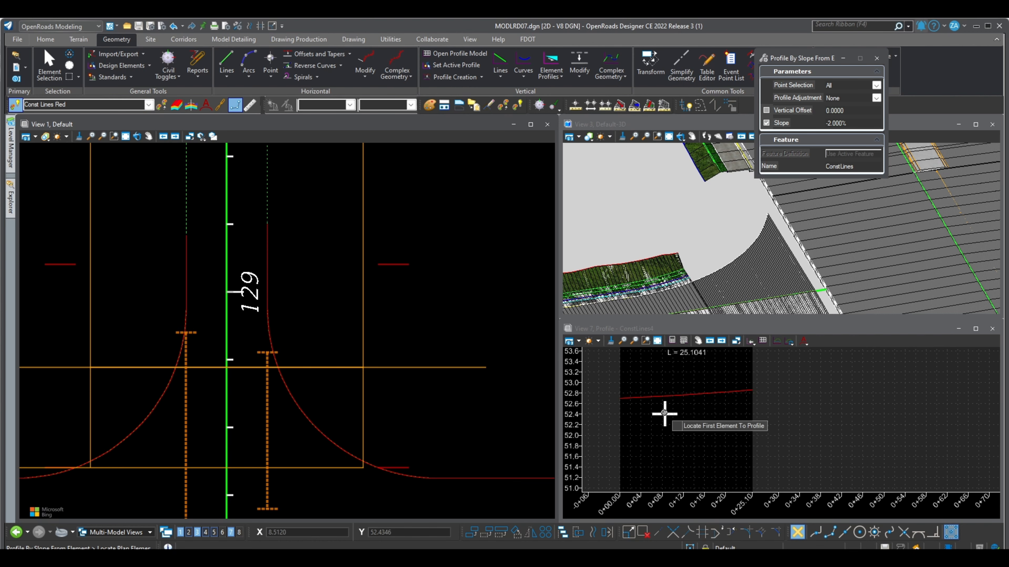
pyautogui.click(49, 65)
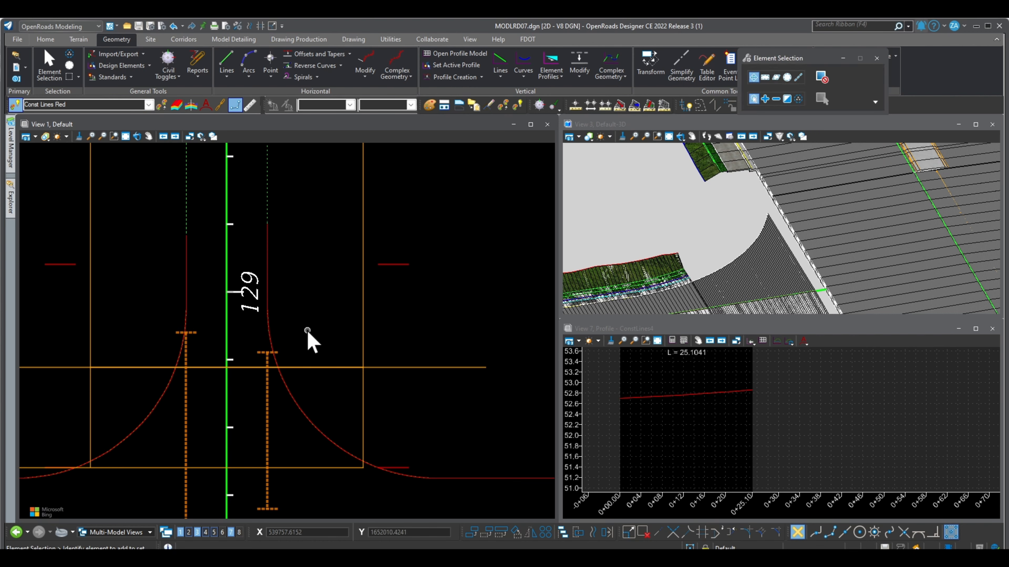
# - Open the profile model of the construction line along the main road's pavement edge in View 7
pyautogui.scroll(-2, 305, 330)
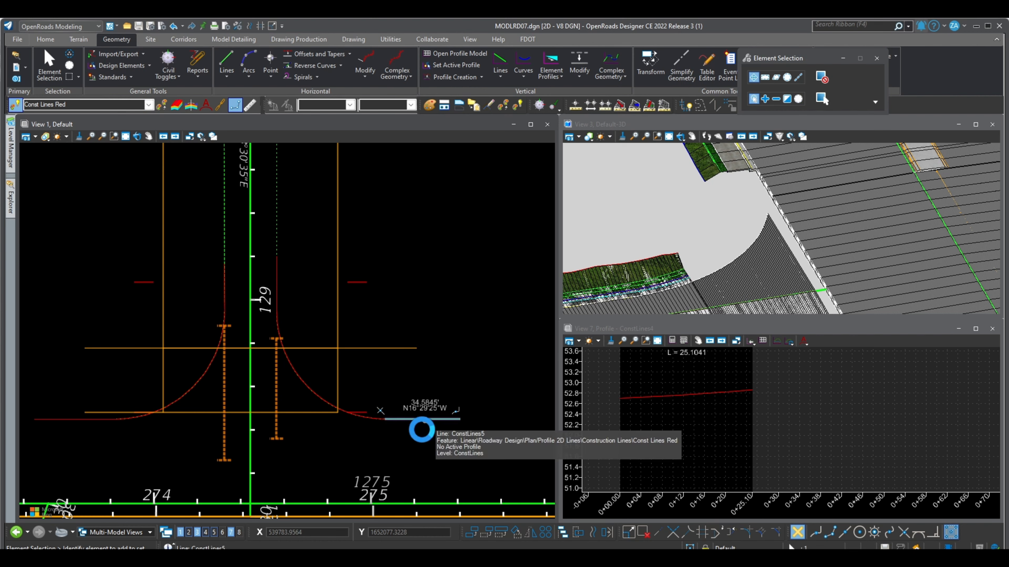
pyautogui.click(420, 421)
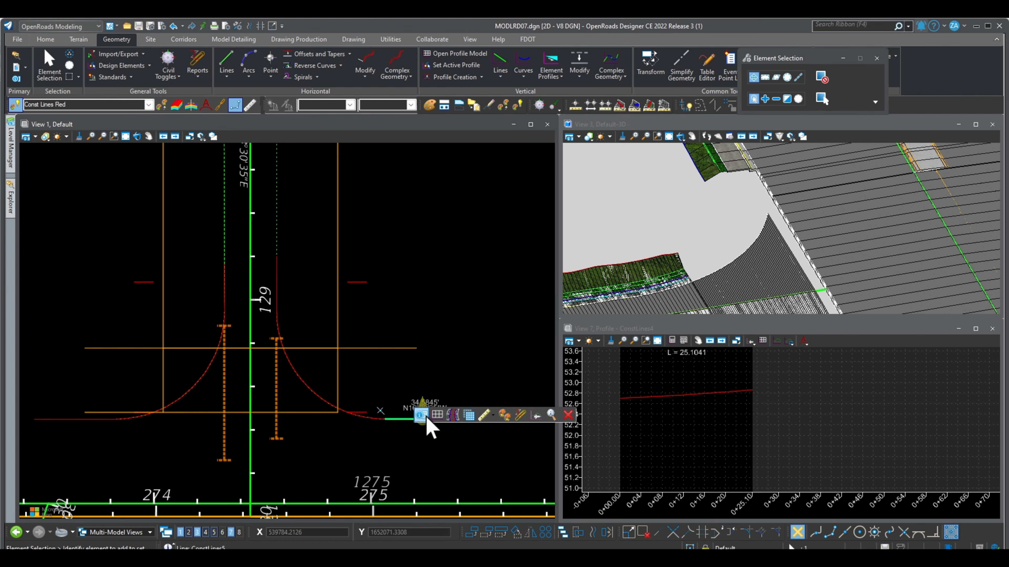
pyautogui.click(433, 414)
pyautogui.click(699, 433)
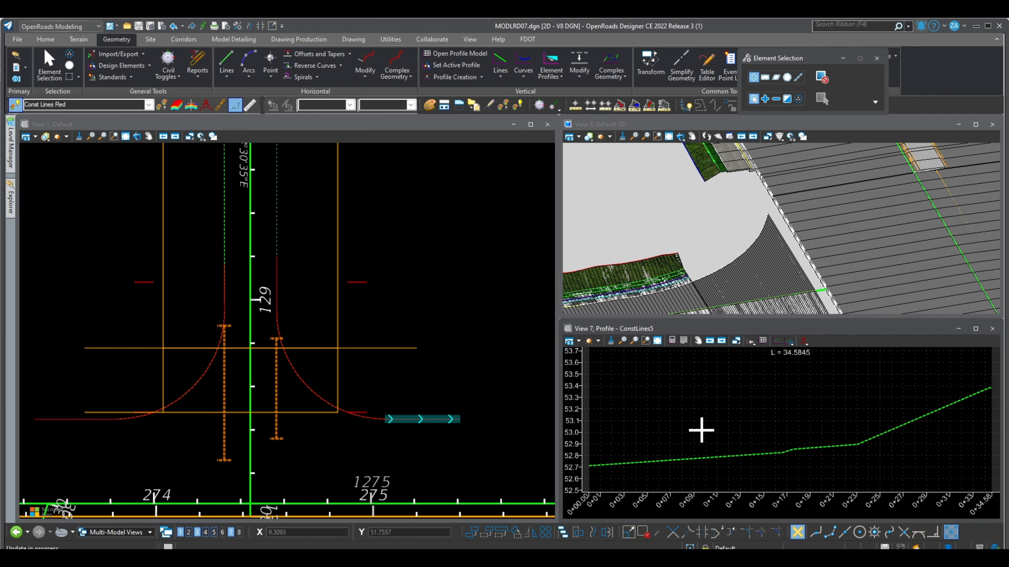
pyautogui.click(511, 408)
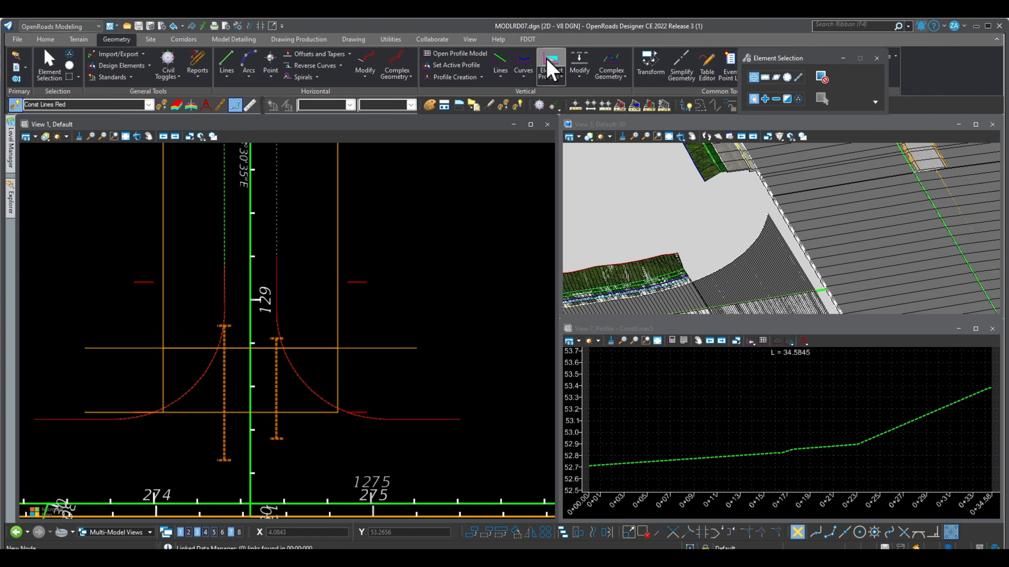
# - Profile the main road edge line by slope from the main road centerline, using a -2.000% slope, all points and no profile adjustment
pyautogui.click(550, 70)
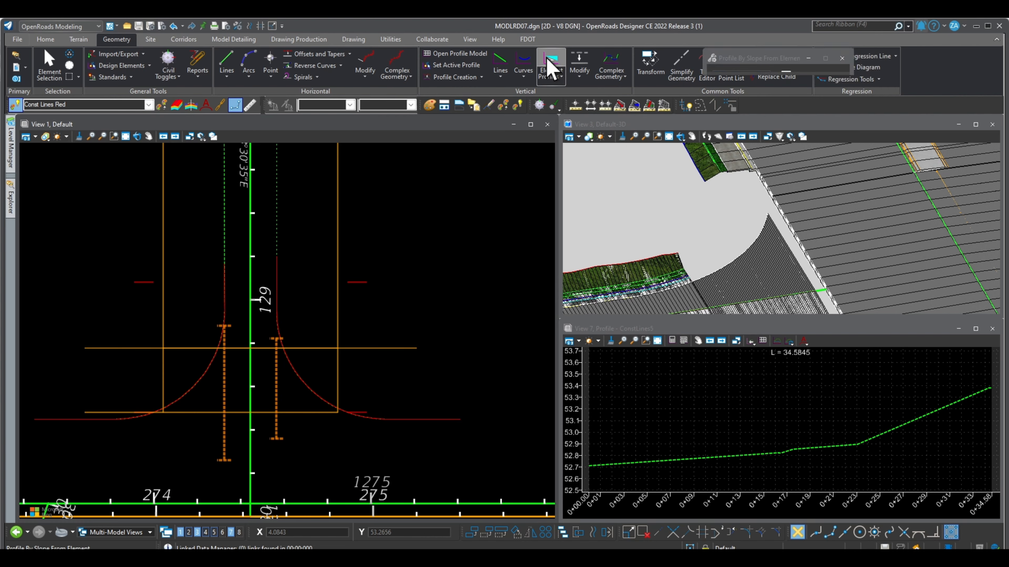
pyautogui.click(421, 417)
pyautogui.scroll(3, 415, 415)
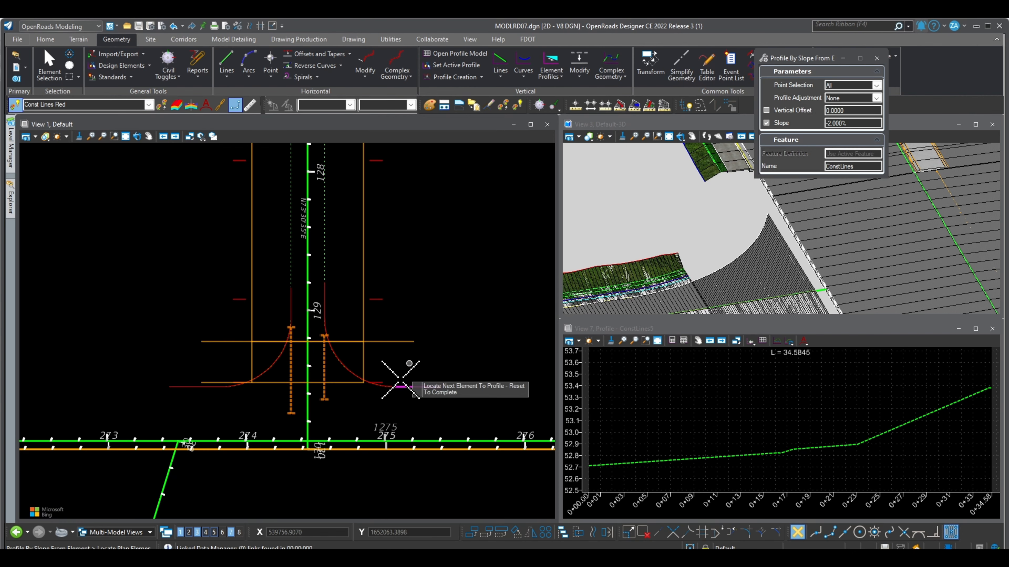
pyautogui.rightClick(440, 412)
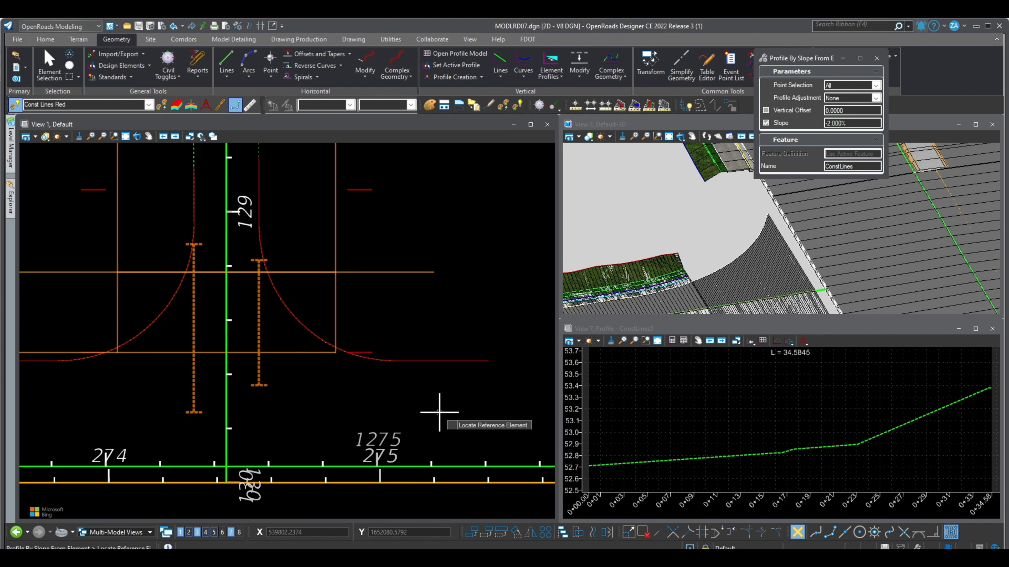
pyautogui.click(447, 465)
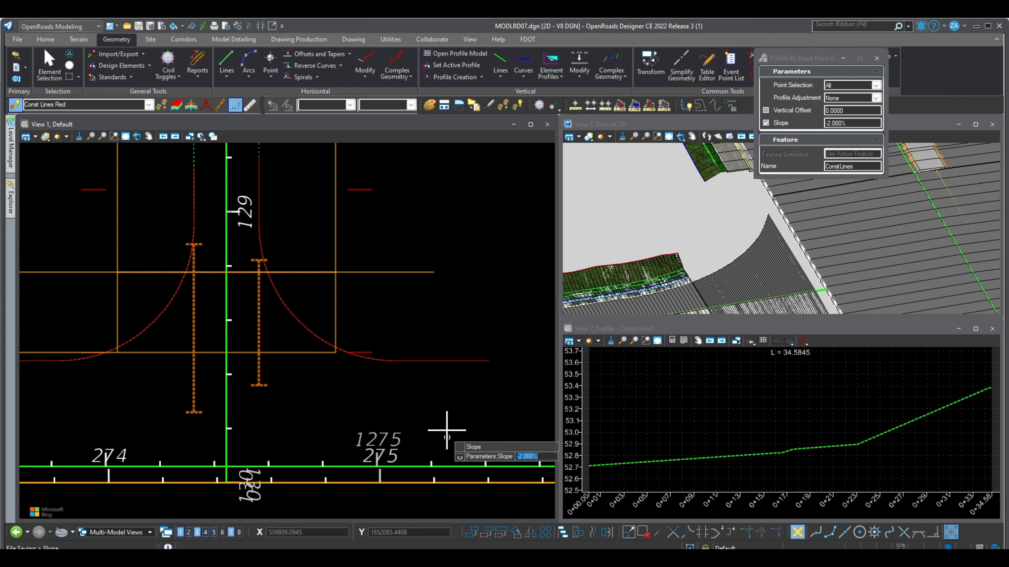
pyautogui.scroll(-5, 692, 271)
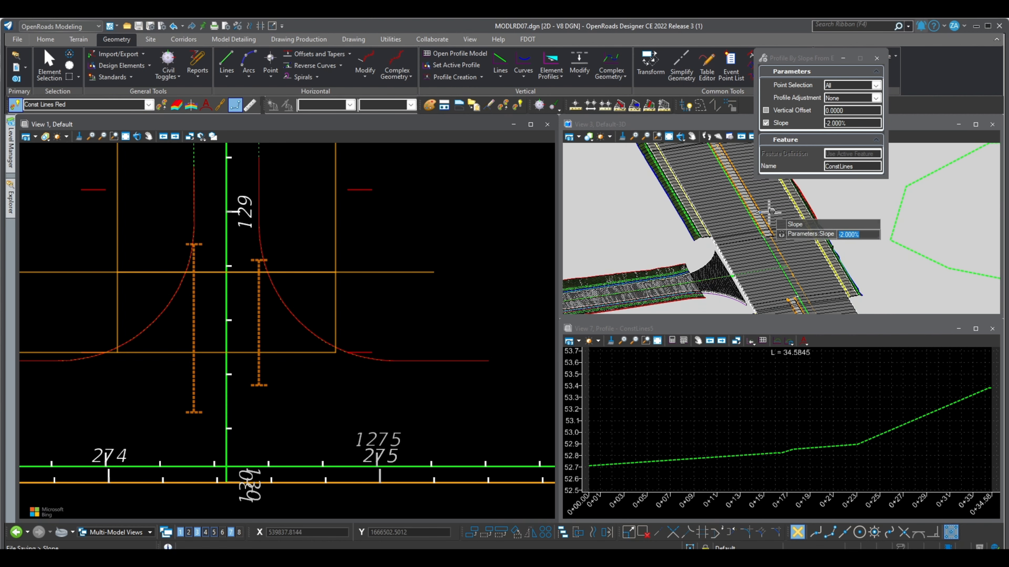
pyautogui.scroll(1, 765, 217)
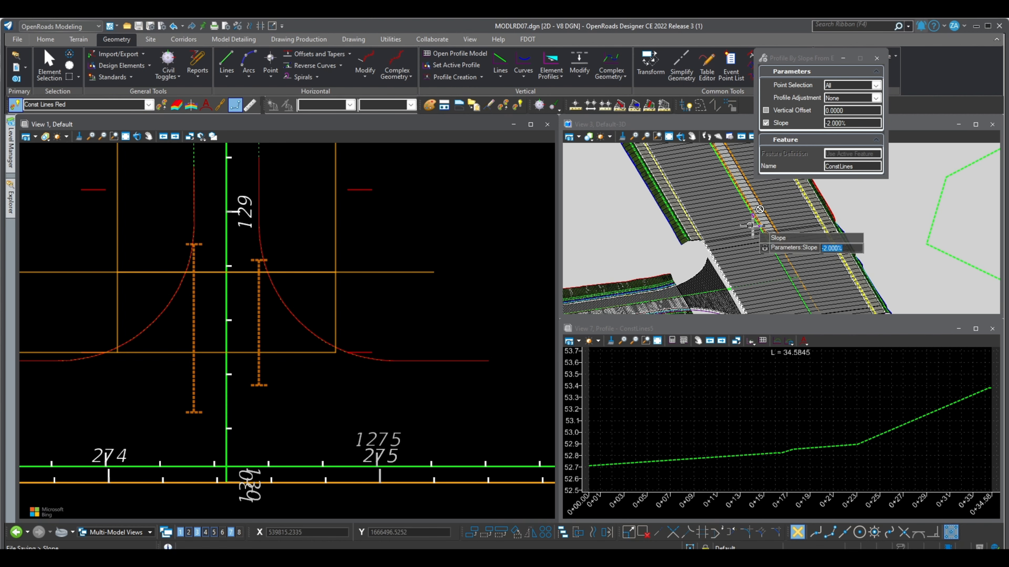
pyautogui.scroll(1, 711, 255)
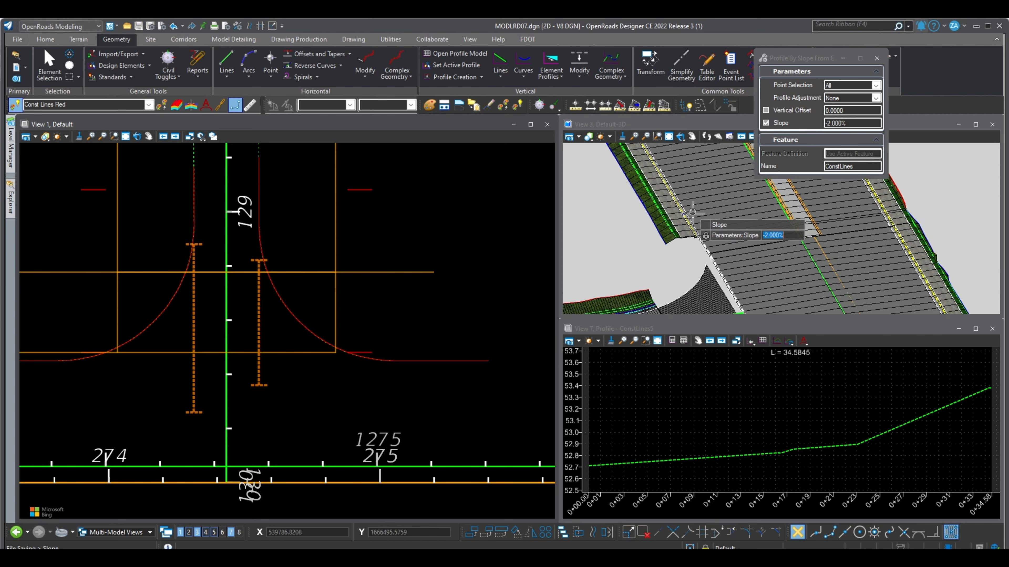
pyautogui.scroll(1, 411, 408)
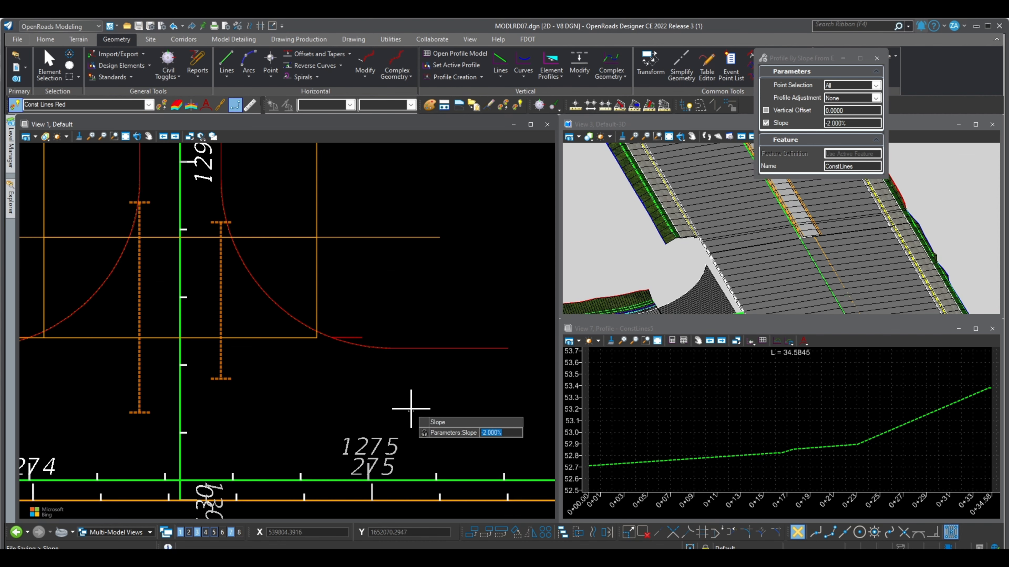
pyautogui.click(411, 407)
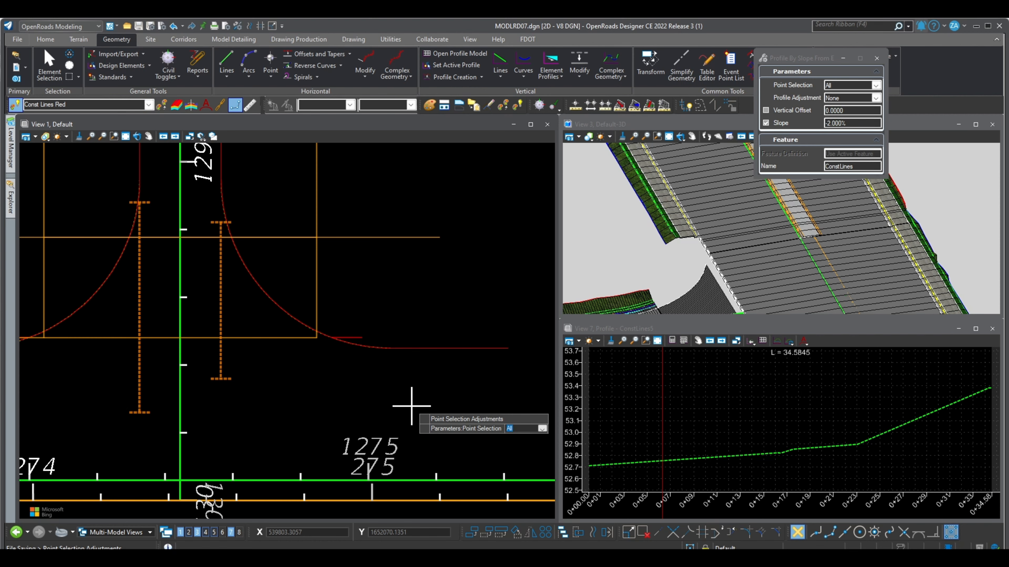
pyautogui.click(411, 406)
pyautogui.click(411, 406)
pyautogui.click(411, 406)
pyautogui.scroll(-4, 689, 426)
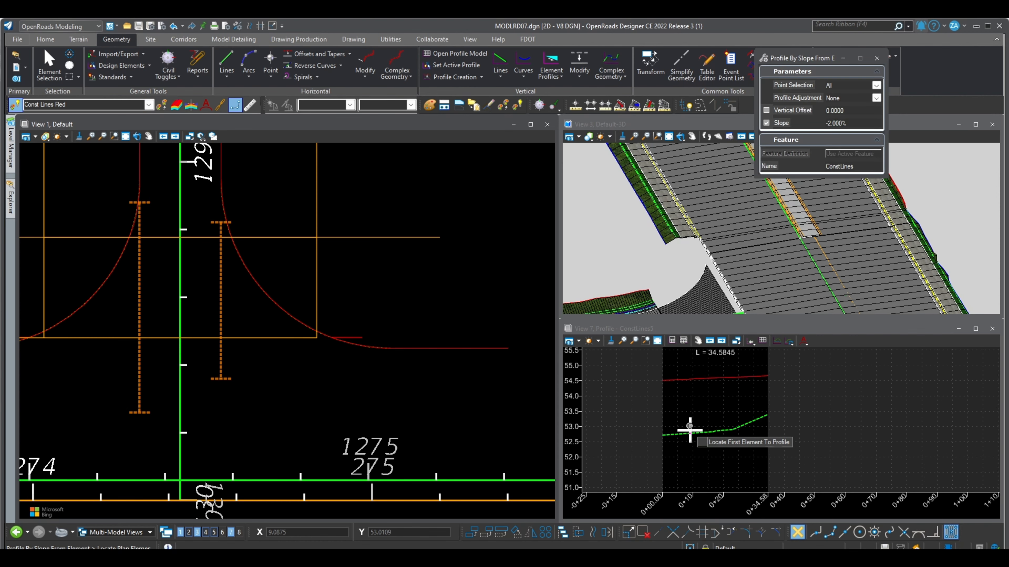
pyautogui.scroll(-1, 692, 424)
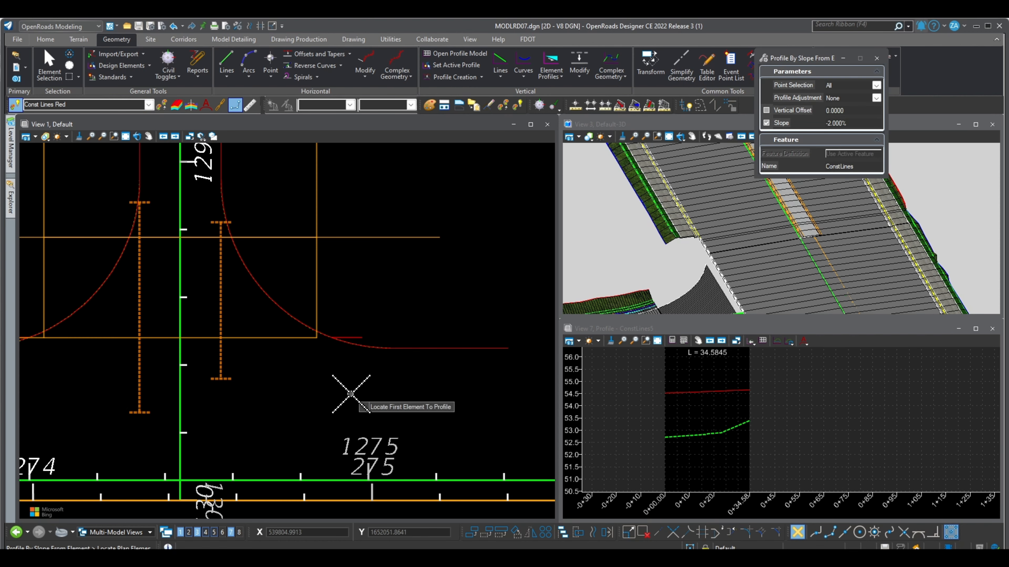
pyautogui.scroll(-2, 350, 394)
pyautogui.click(49, 63)
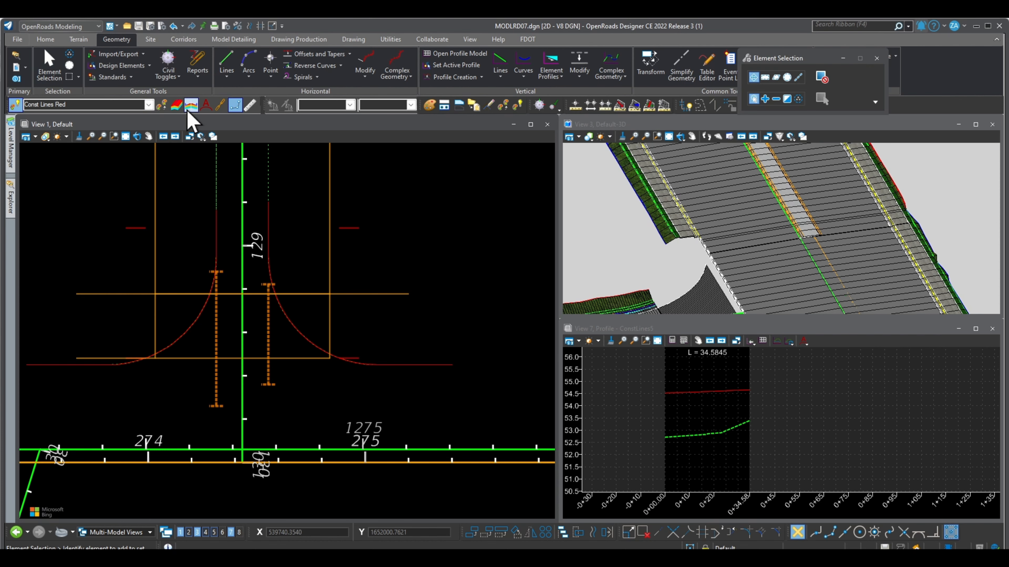
# - Show the profile of the side road's right edge line in View 7 to check it
pyautogui.click(405, 66)
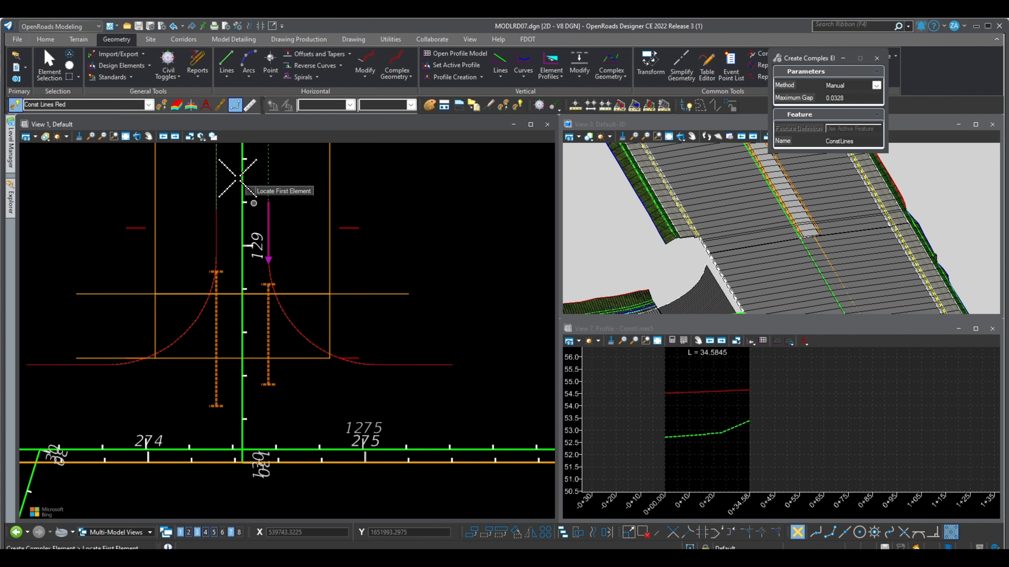
pyautogui.press('Escape')
pyautogui.click(274, 216)
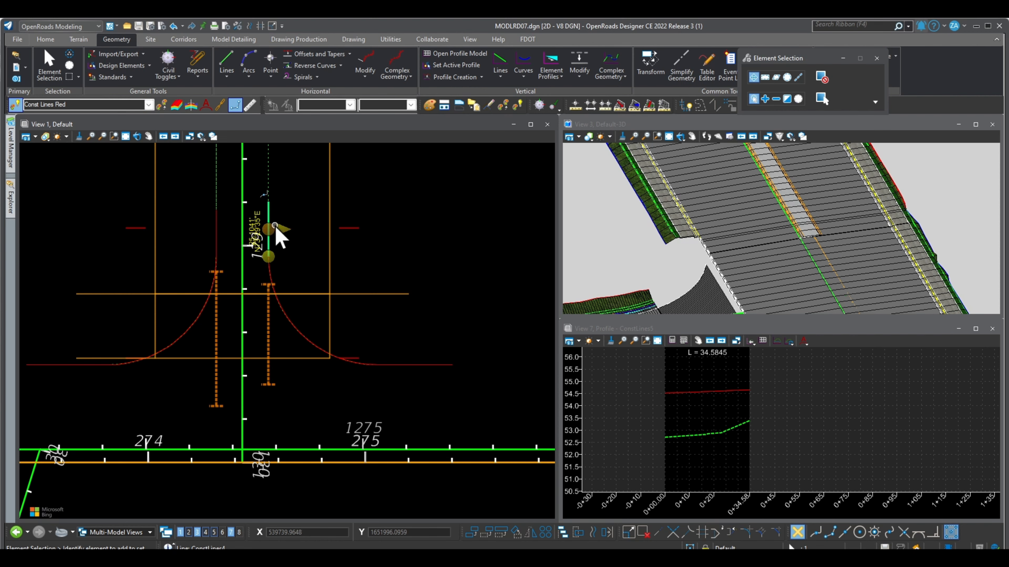
pyautogui.click(299, 218)
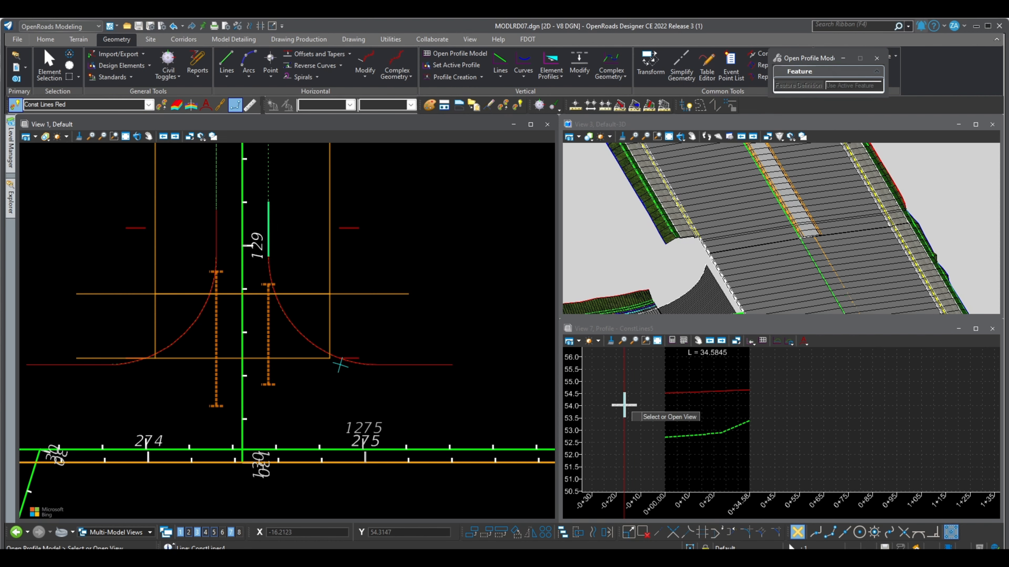
pyautogui.click(628, 407)
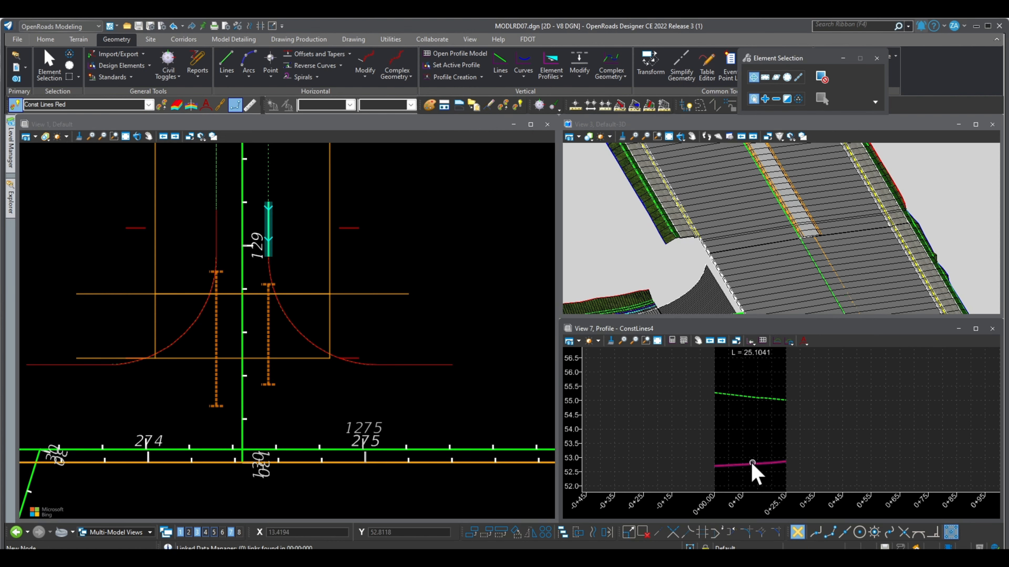
# - Show the profile of the main road edge line in View 7 to check it
pyautogui.click(394, 344)
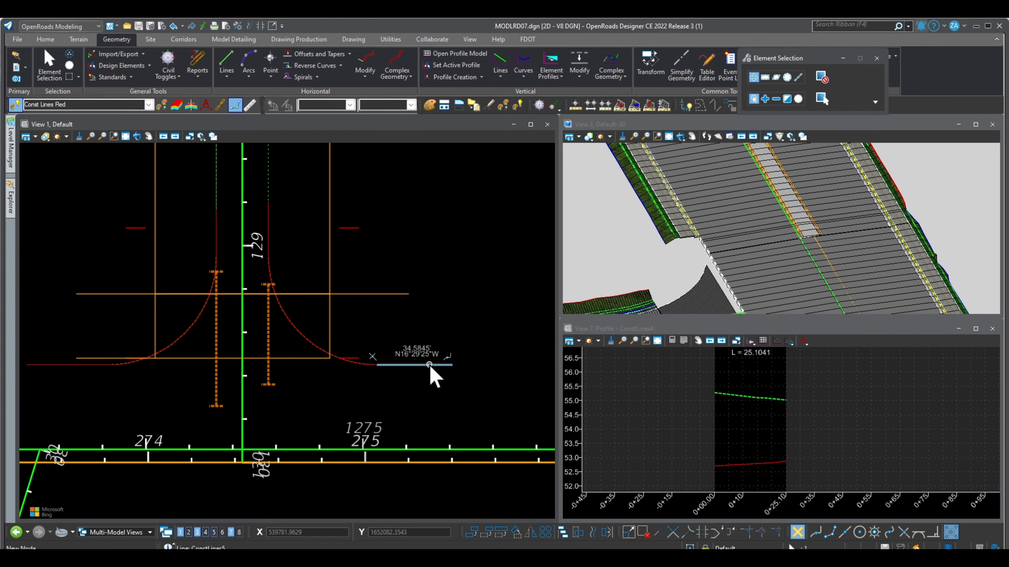
pyautogui.scroll(3, 430, 367)
pyautogui.moveTo(431, 368)
pyautogui.click(462, 362)
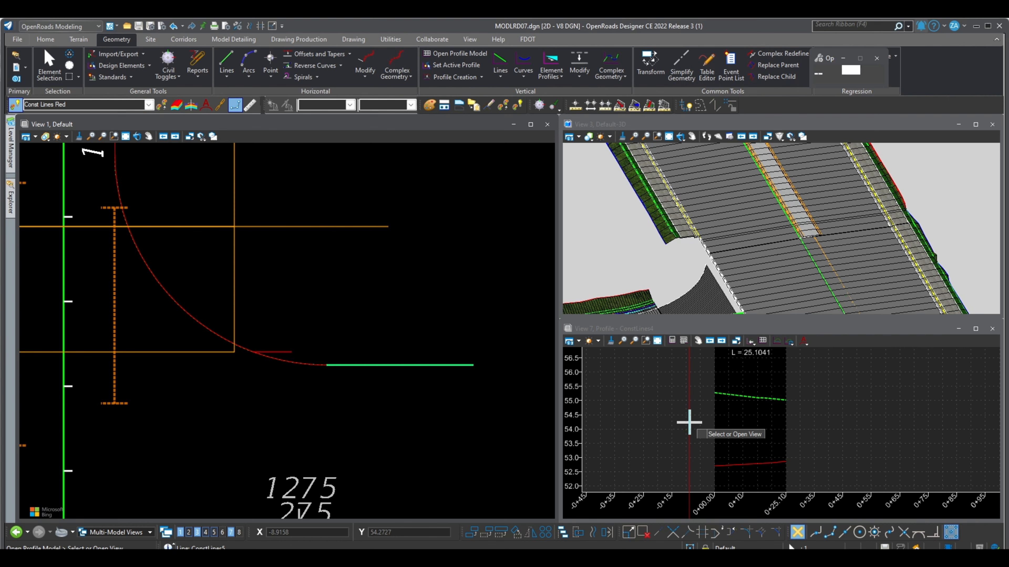
pyautogui.scroll(-6, 770, 417)
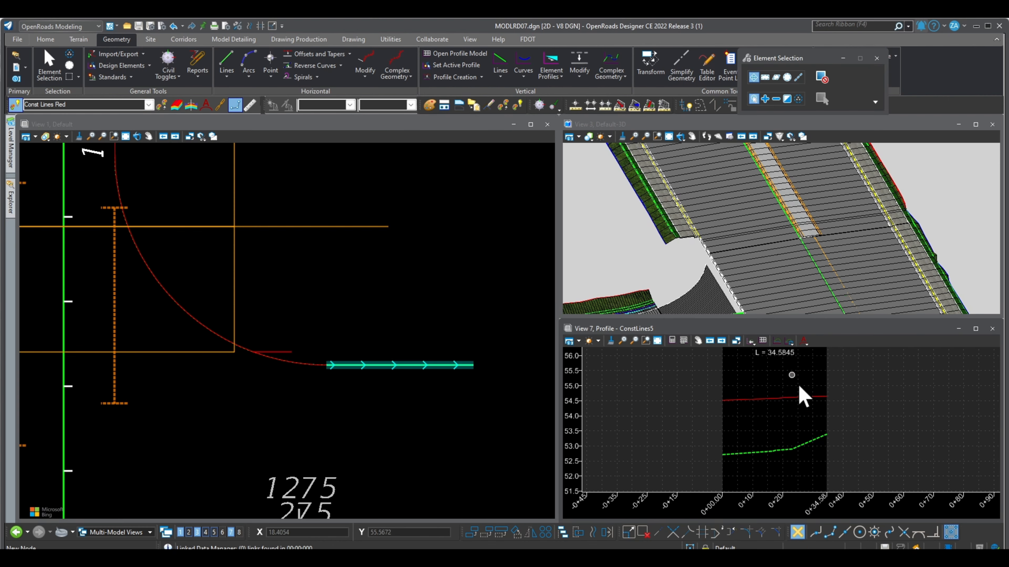
pyautogui.scroll(-3, 427, 402)
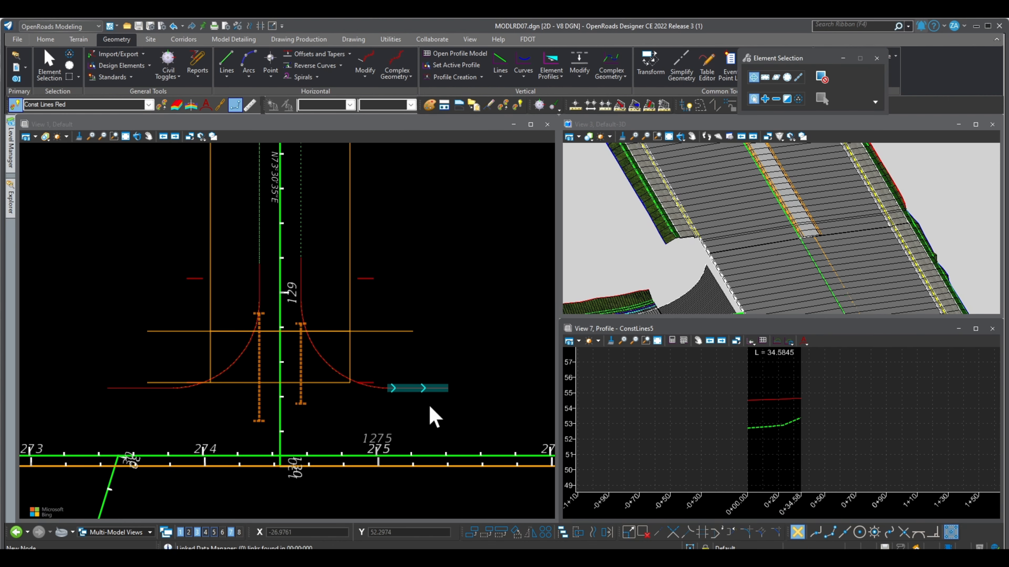
# - Join the side road line, the curb return arc and the main road line into one complex element with the Manual method
pyautogui.click(370, 412)
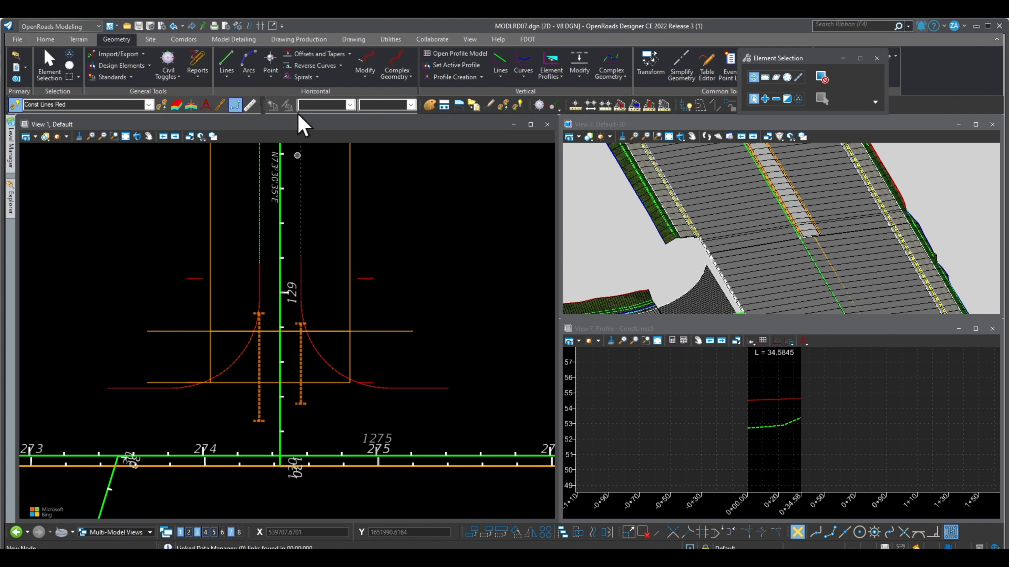
pyautogui.click(397, 61)
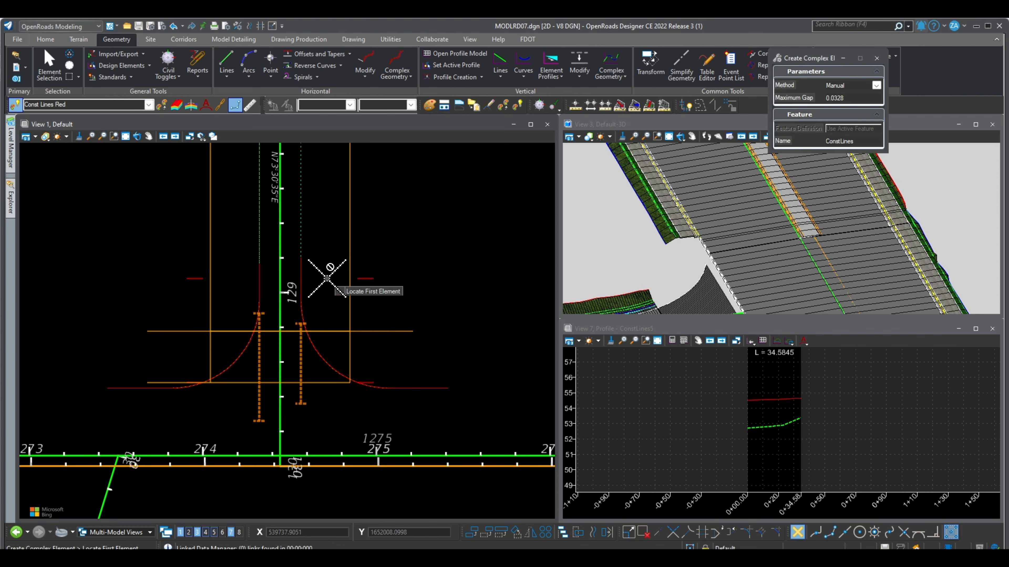
pyautogui.click(301, 282)
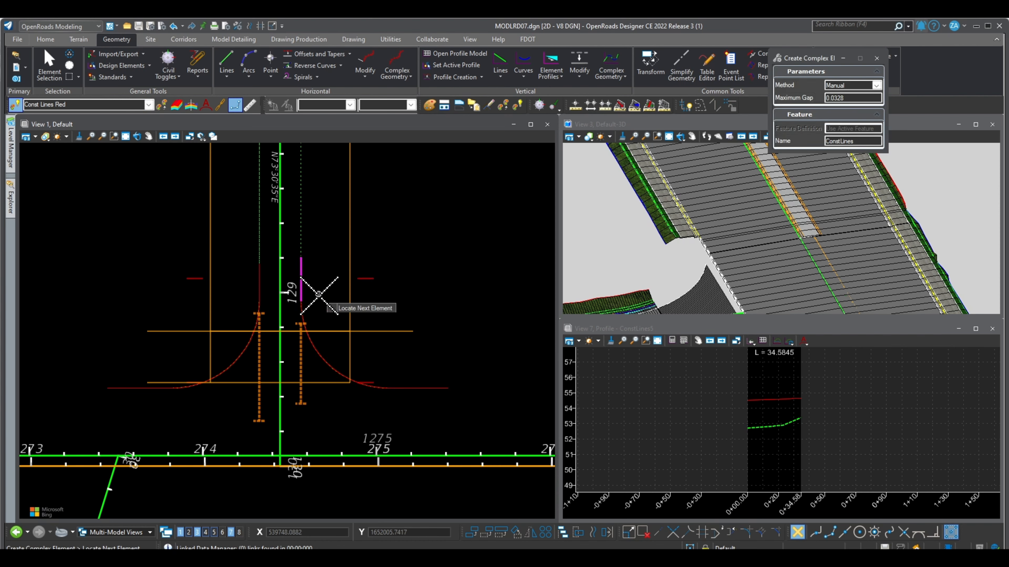
pyautogui.click(302, 309)
pyautogui.click(395, 388)
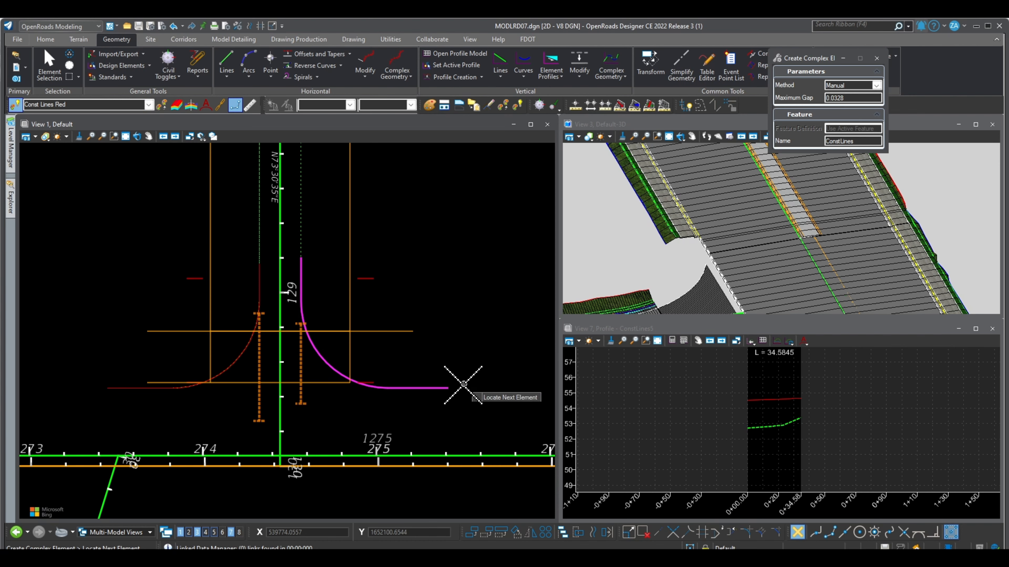
pyautogui.rightClick(352, 406)
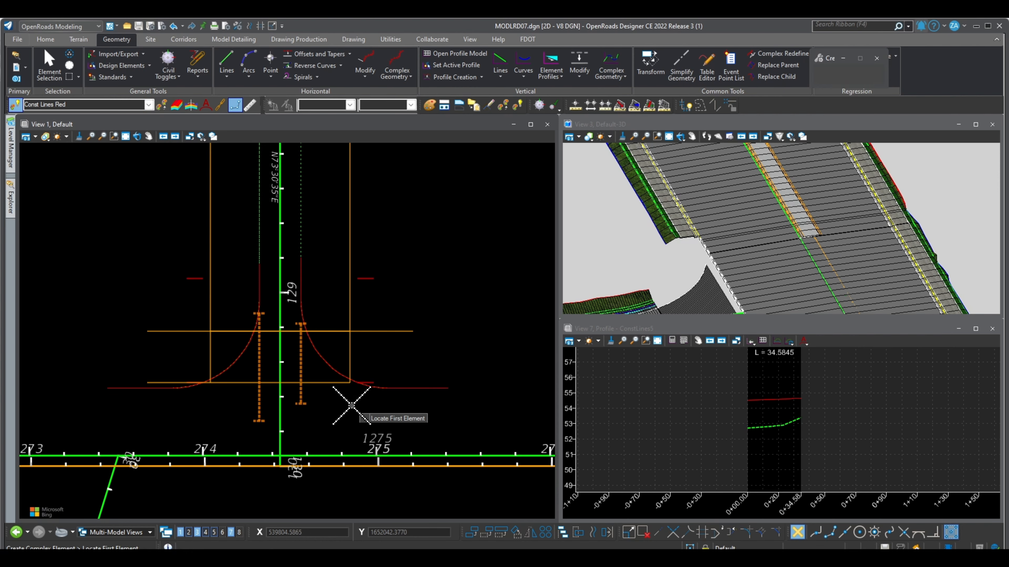
# - Open the profile model of the right curb return's complex element in View 7 and examine the profiles at both ends of the arc
pyautogui.click(49, 64)
pyautogui.click(395, 387)
pyautogui.scroll(1, 413, 398)
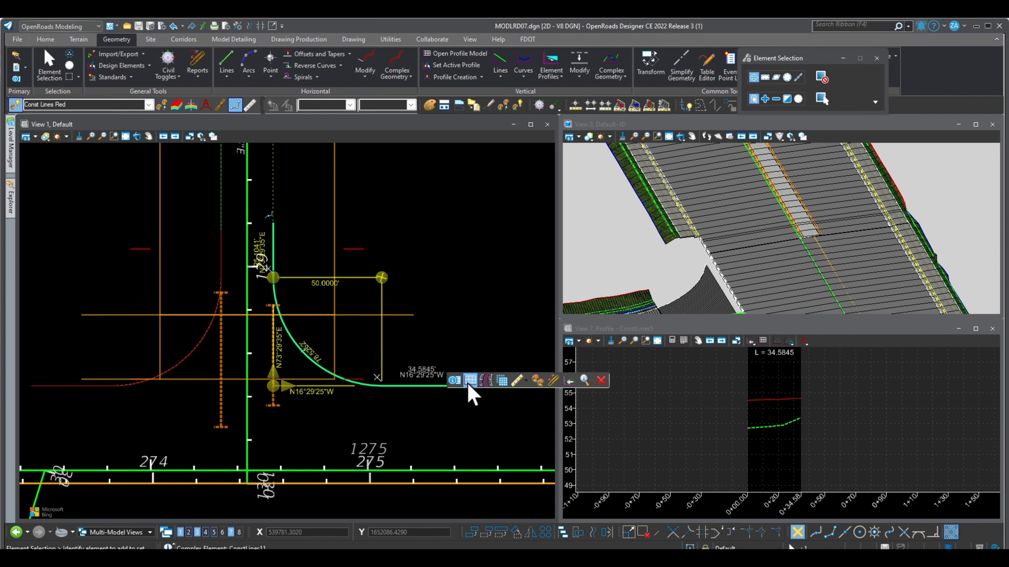
pyautogui.click(469, 385)
pyautogui.click(720, 438)
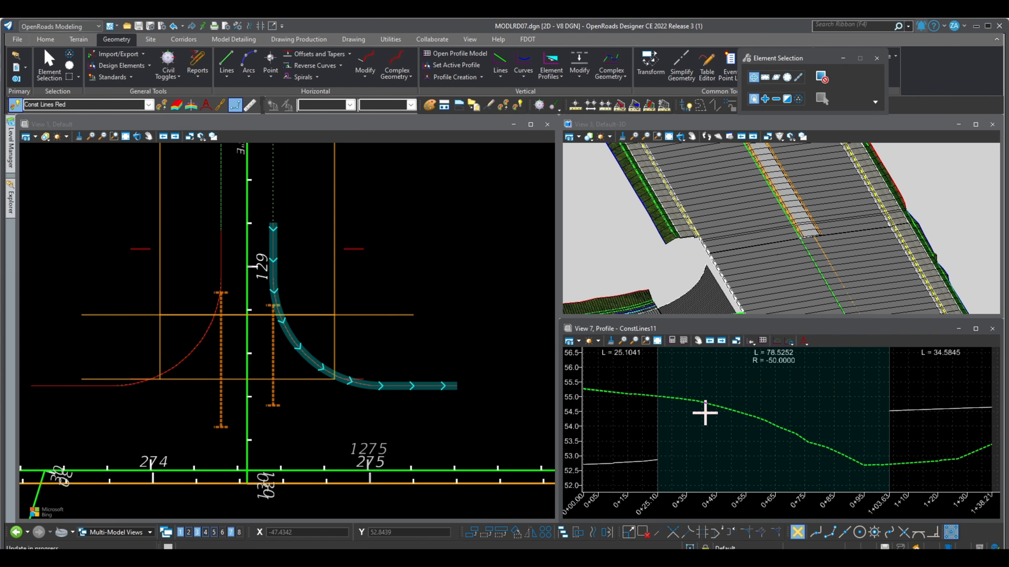
pyautogui.scroll(-1, 657, 430)
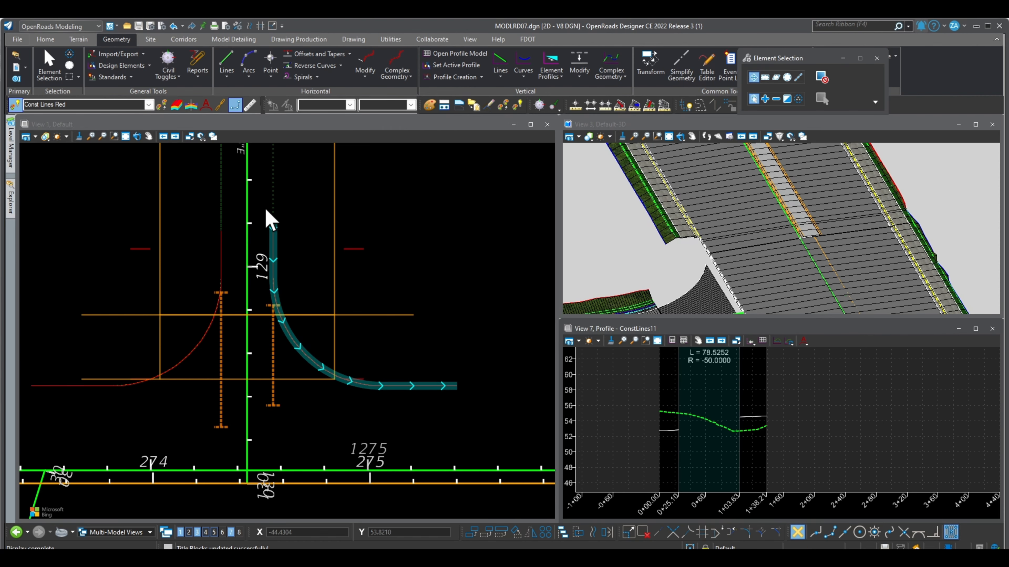
pyautogui.scroll(1, 746, 424)
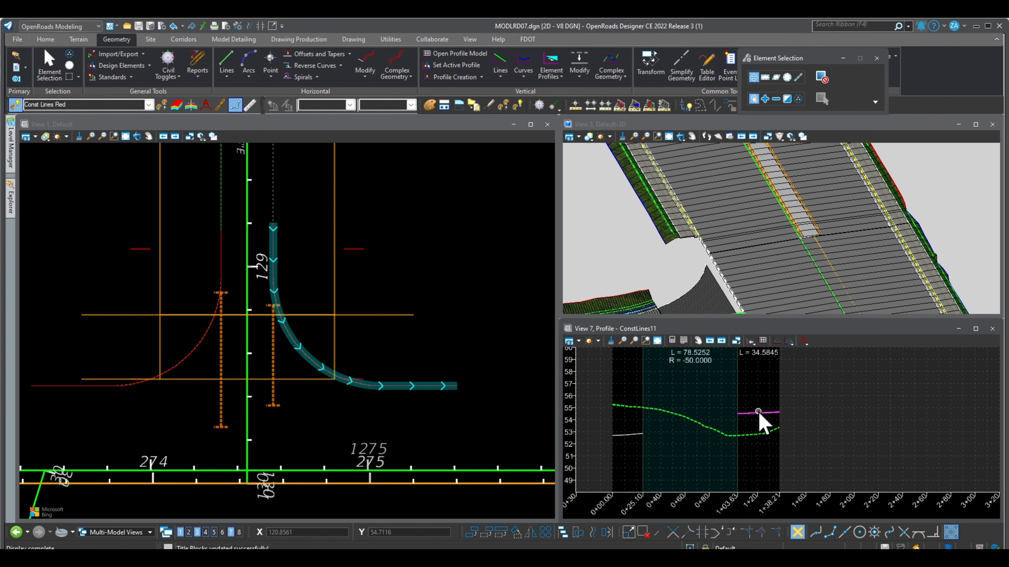
pyautogui.click(629, 440)
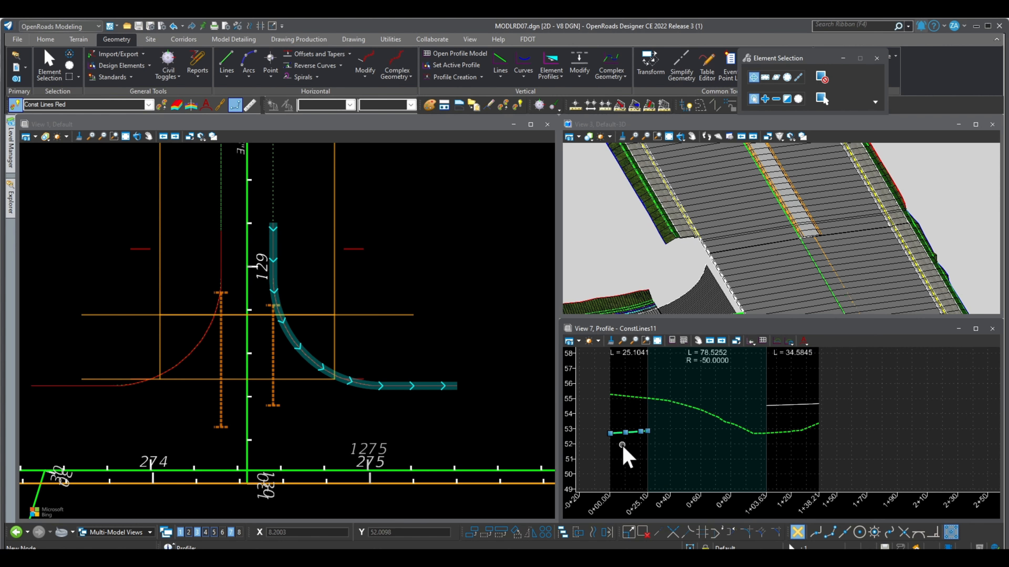
pyautogui.scroll(3, 635, 437)
pyautogui.scroll(-3, 667, 434)
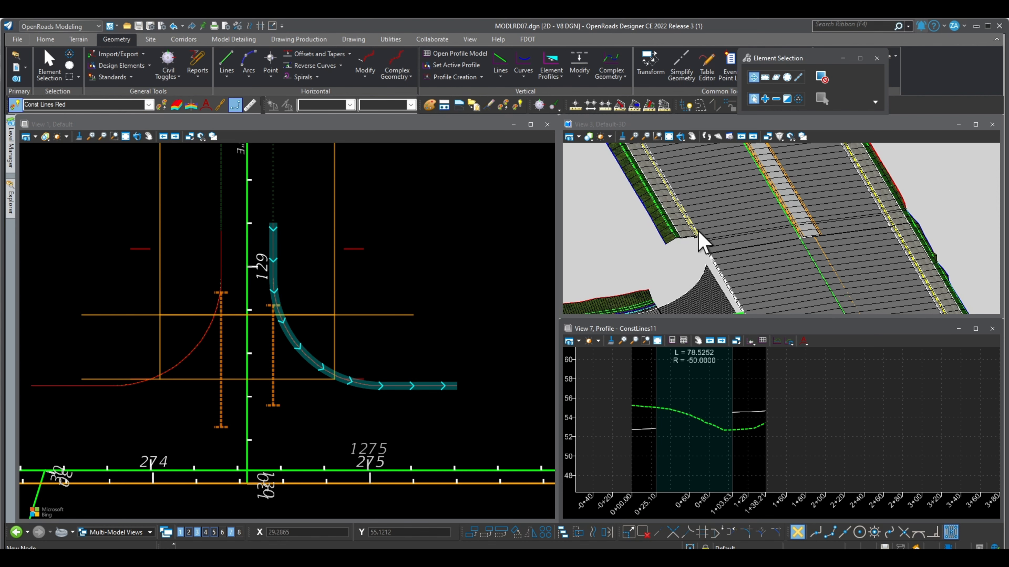
# - Start a Profile Reverse Transition with both vertical offsets locked at 0, and both vertical curve parameters set to 0 and unlocked
pyautogui.scroll(-2, 646, 297)
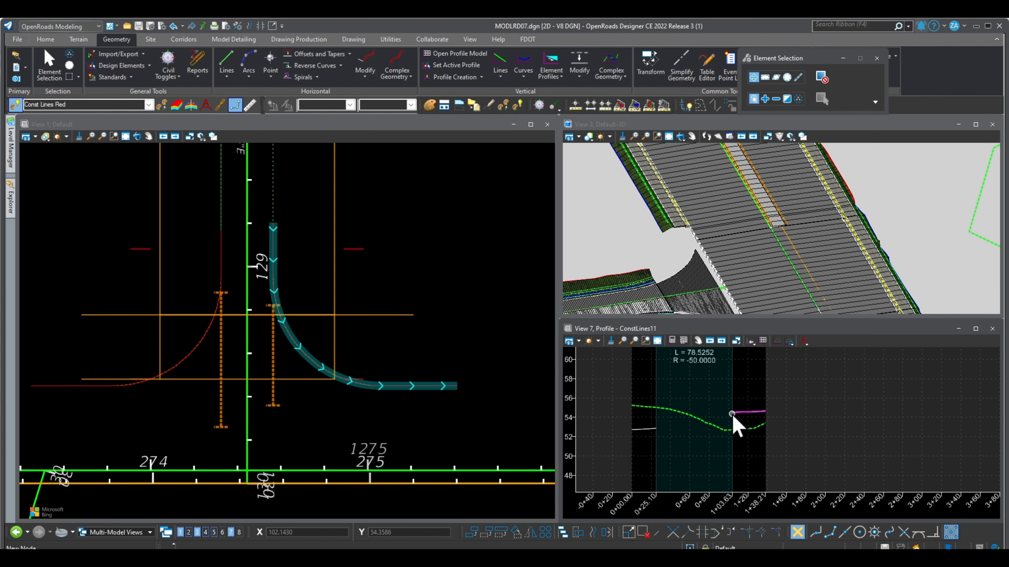
pyautogui.scroll(1, 680, 436)
pyautogui.scroll(1, 680, 436)
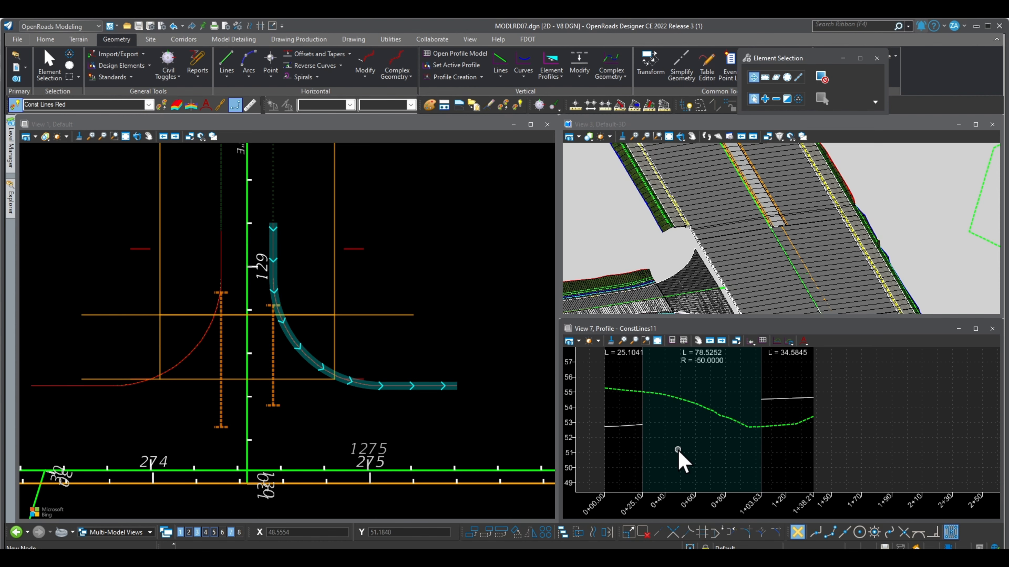
pyautogui.click(613, 74)
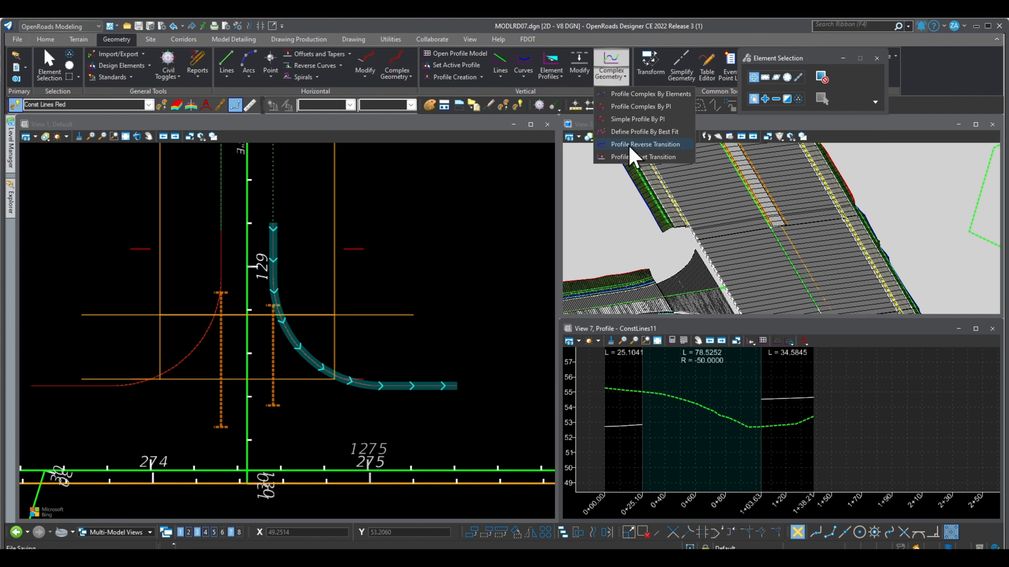
pyautogui.click(641, 145)
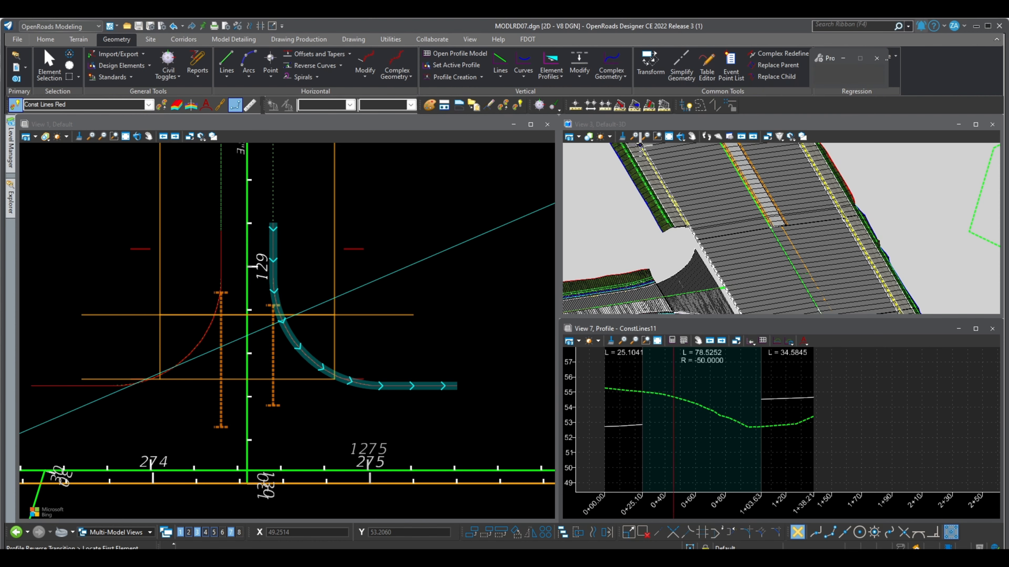
pyautogui.moveTo(827, 59); pyautogui.dragTo(741, 92)
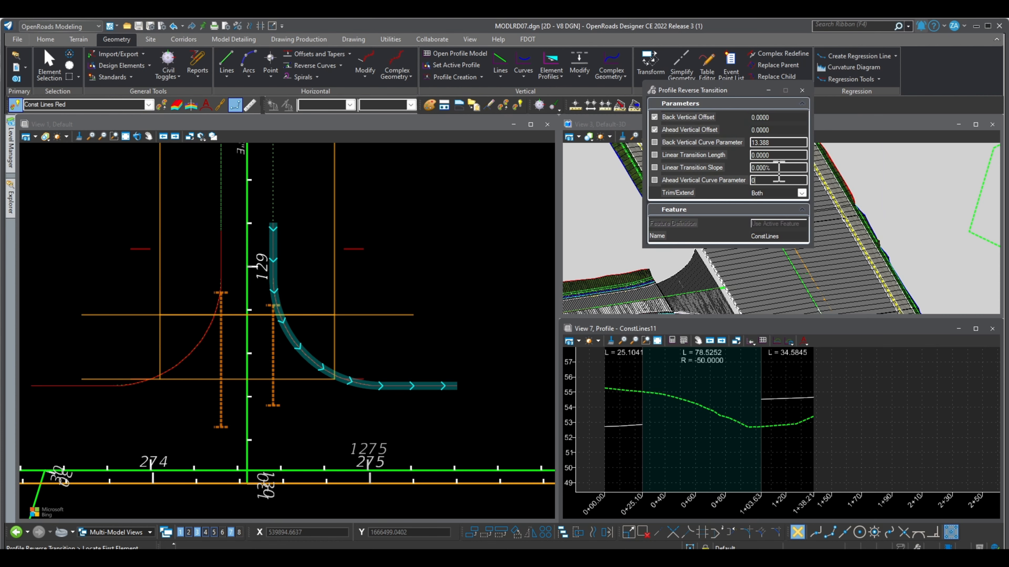
pyautogui.moveTo(779, 171); pyautogui.dragTo(749, 171)
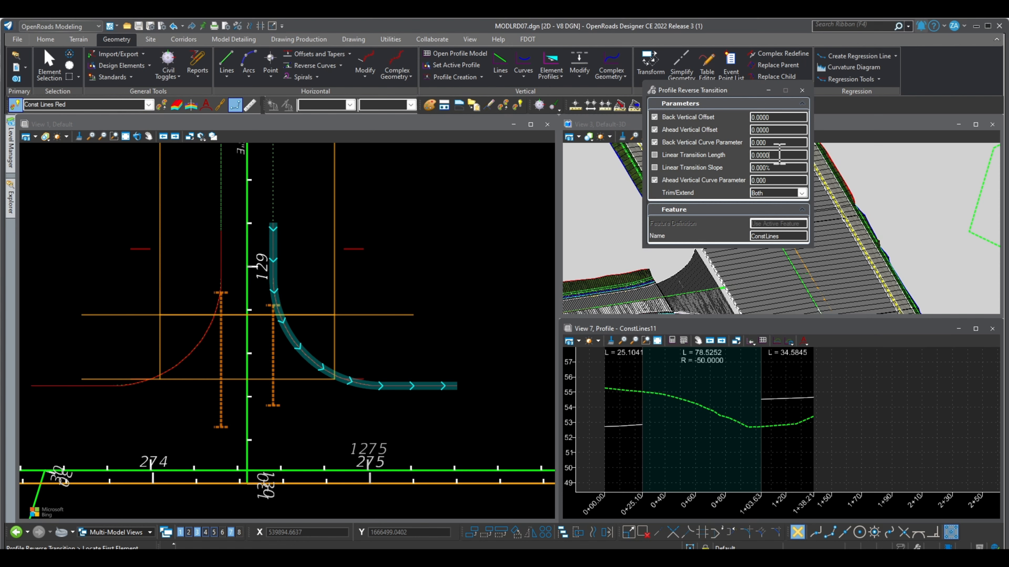
pyautogui.click(654, 142)
pyautogui.click(654, 180)
# - Use the side road profile as the transition's first element and the main road profile as its second, each with a vertical offset of 0
pyautogui.click(630, 426)
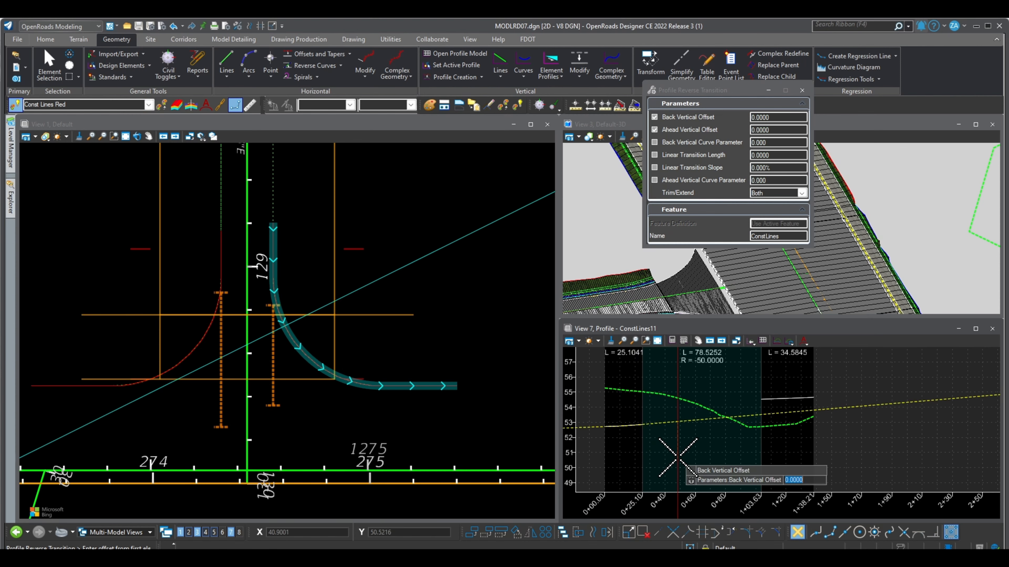
pyautogui.click(653, 431)
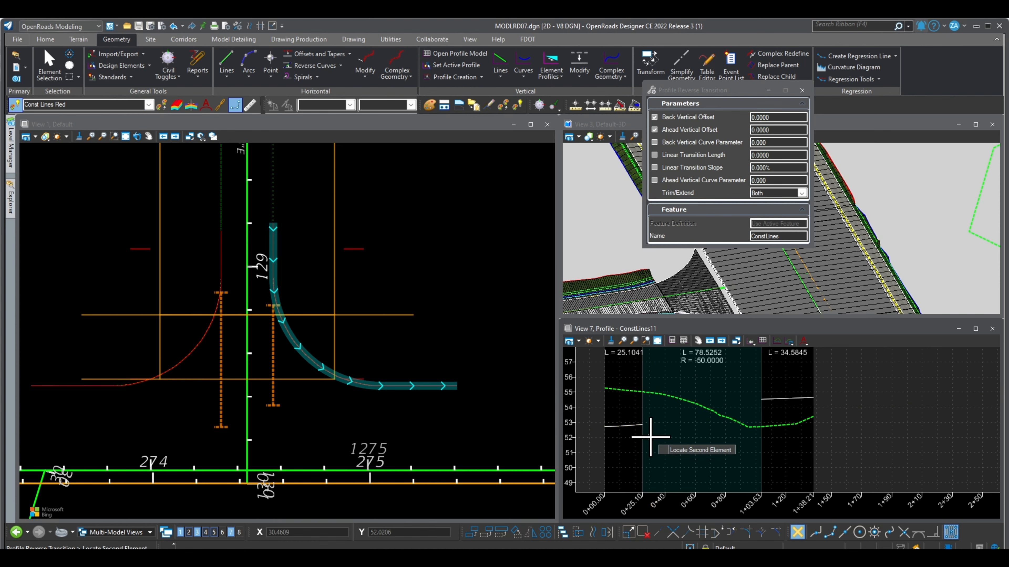
pyautogui.click(778, 398)
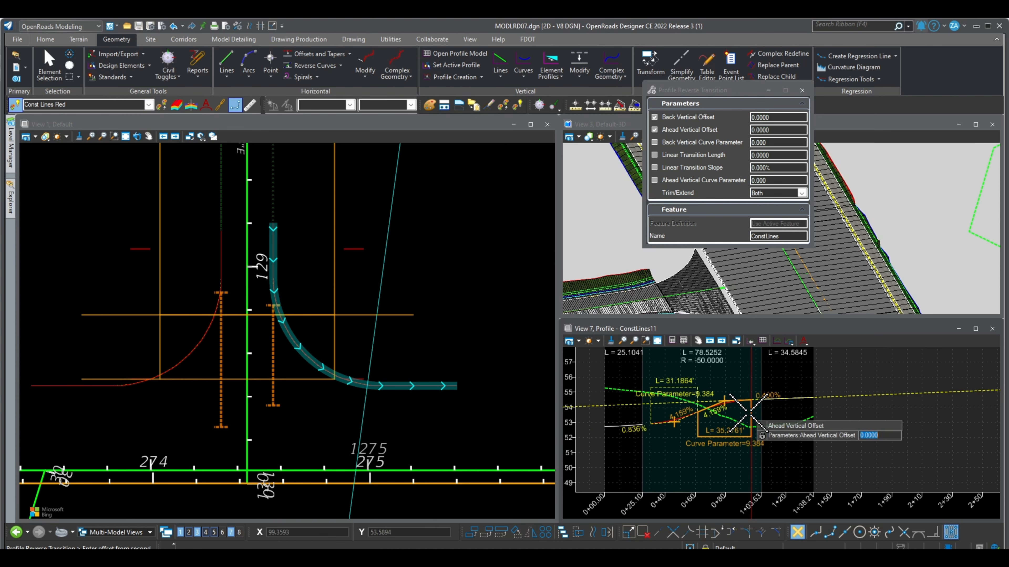
pyautogui.scroll(3, 767, 434)
pyautogui.scroll(-2, 784, 438)
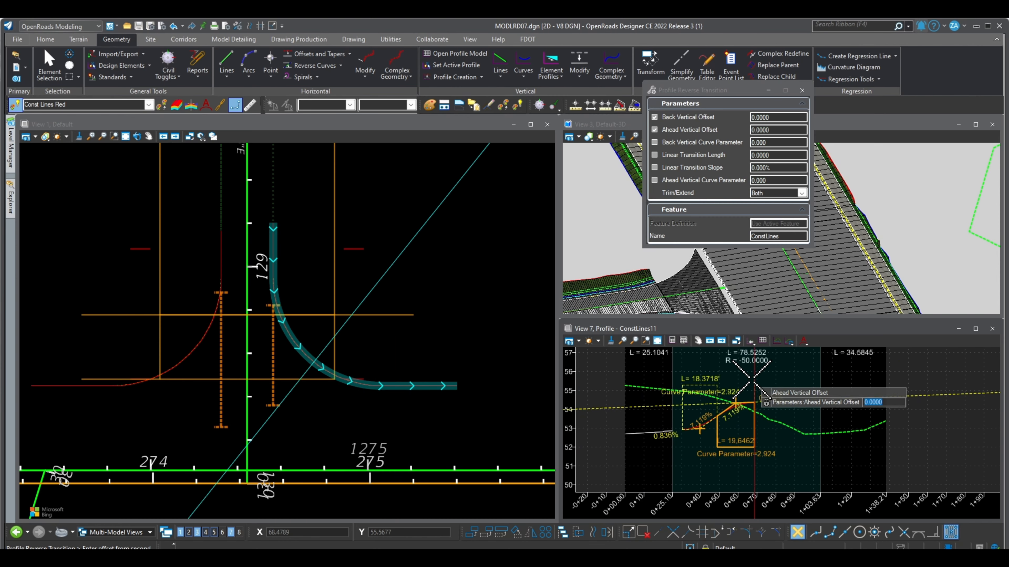
pyautogui.scroll(2, 745, 418)
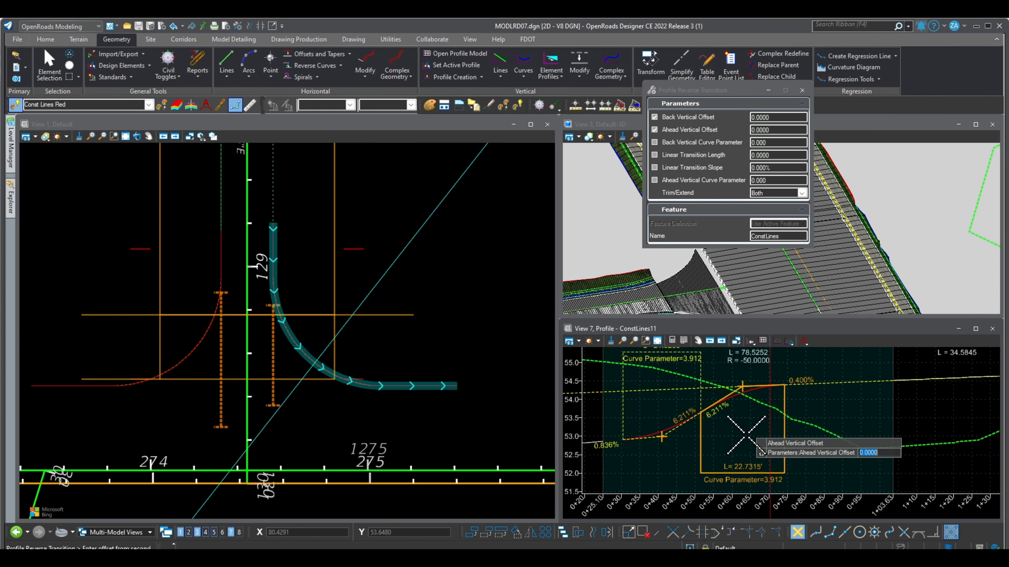
pyautogui.scroll(-2, 807, 391)
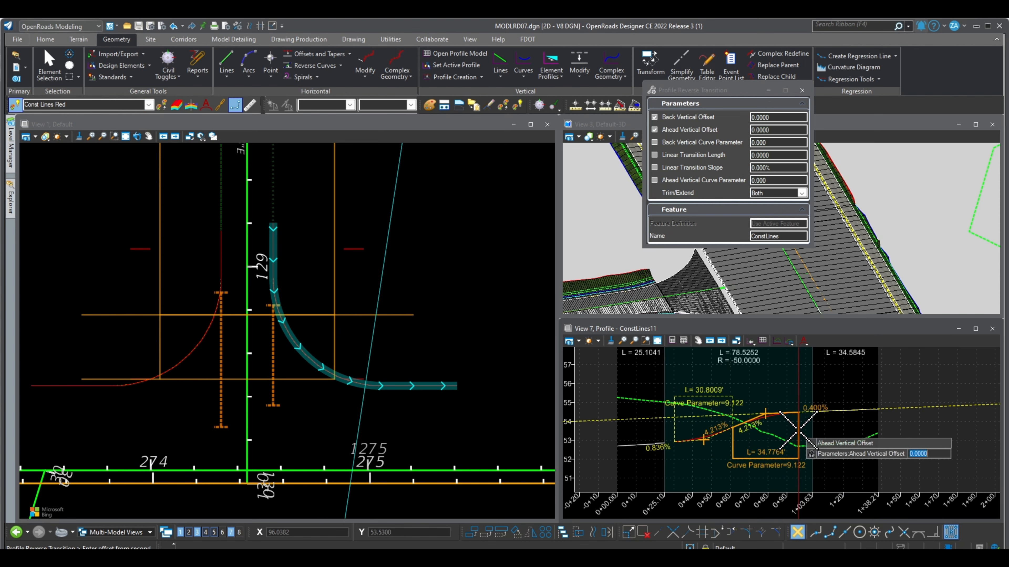
pyautogui.click(798, 430)
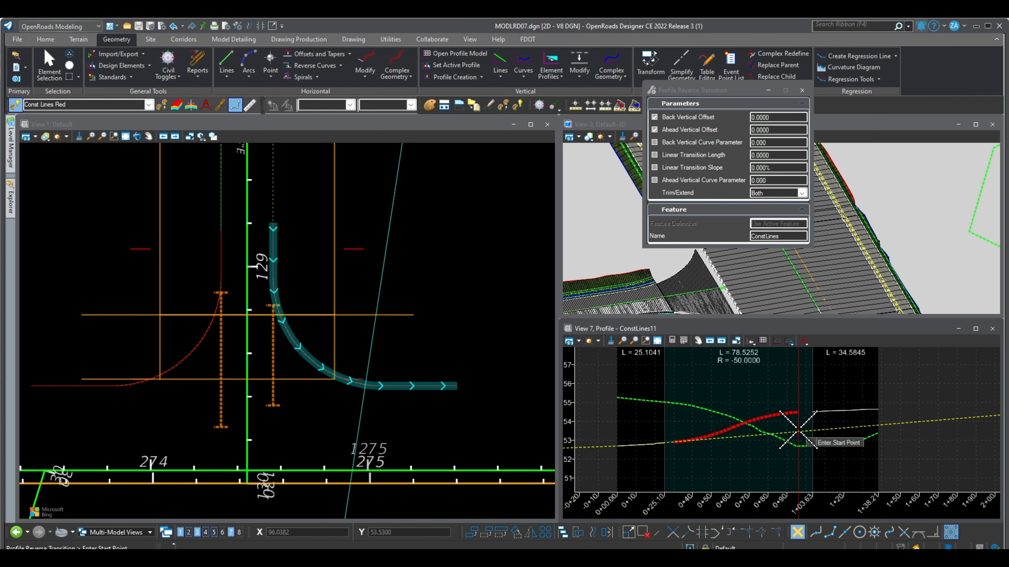
# - Run the reverse transition from the arc's start at 0+25.10 to its end at 1+03.63, with Trim/Extend set to Both
pyautogui.click(664, 434)
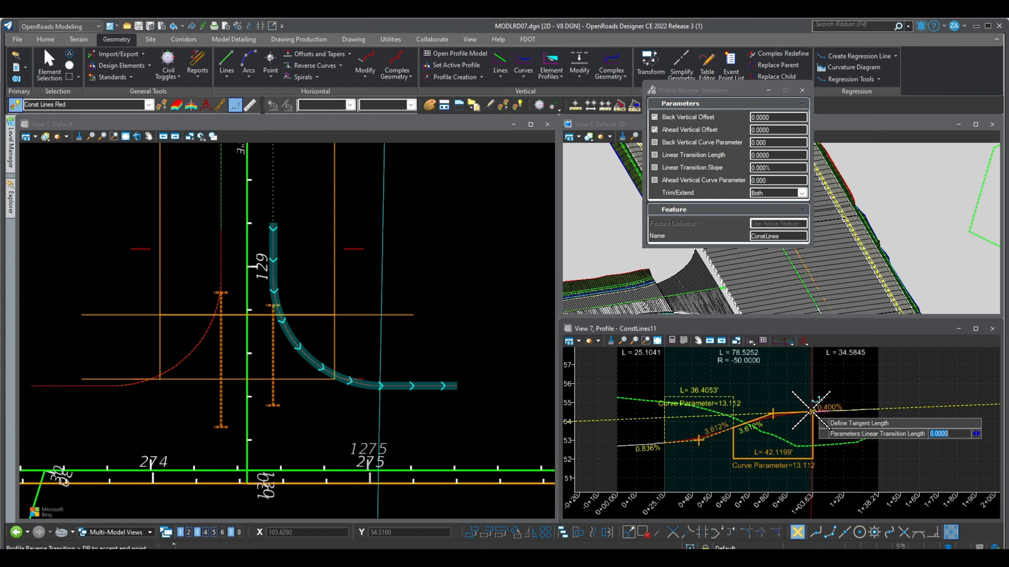
pyautogui.click(811, 411)
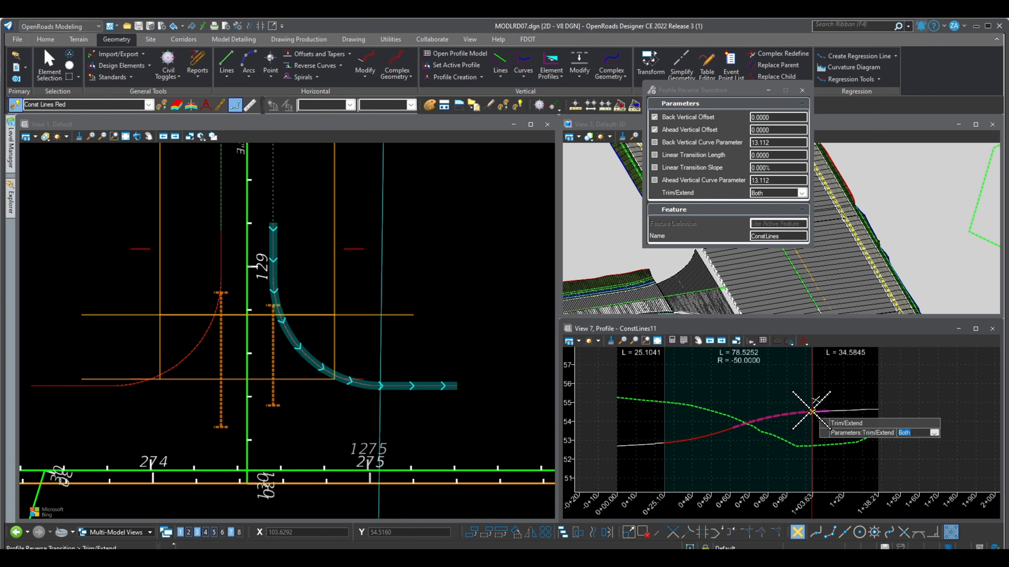
pyautogui.click(793, 383)
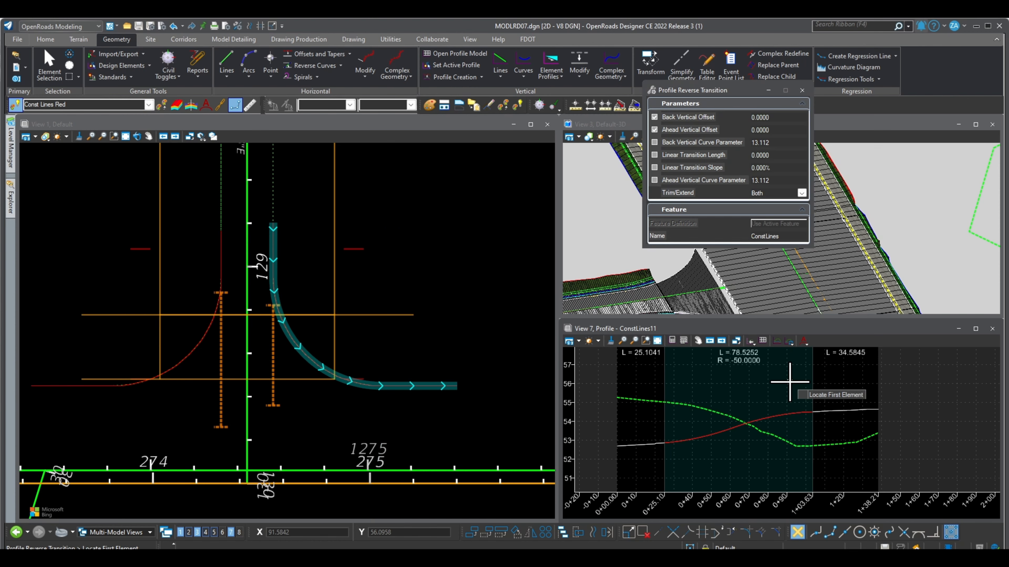
# - Set the new complex profile as the active profile of the right curb return
pyautogui.click(49, 63)
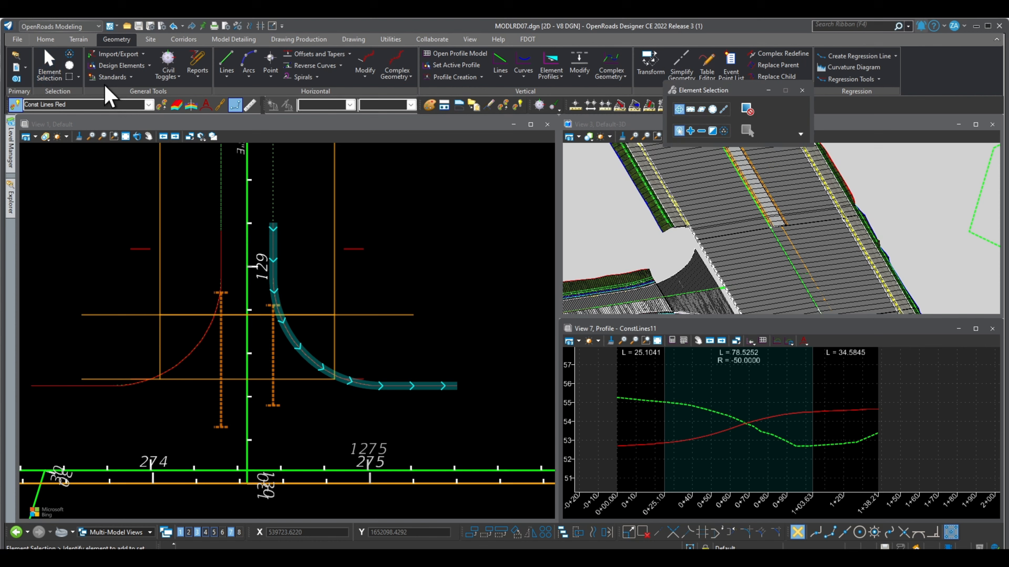
pyautogui.click(707, 434)
pyautogui.scroll(3, 691, 254)
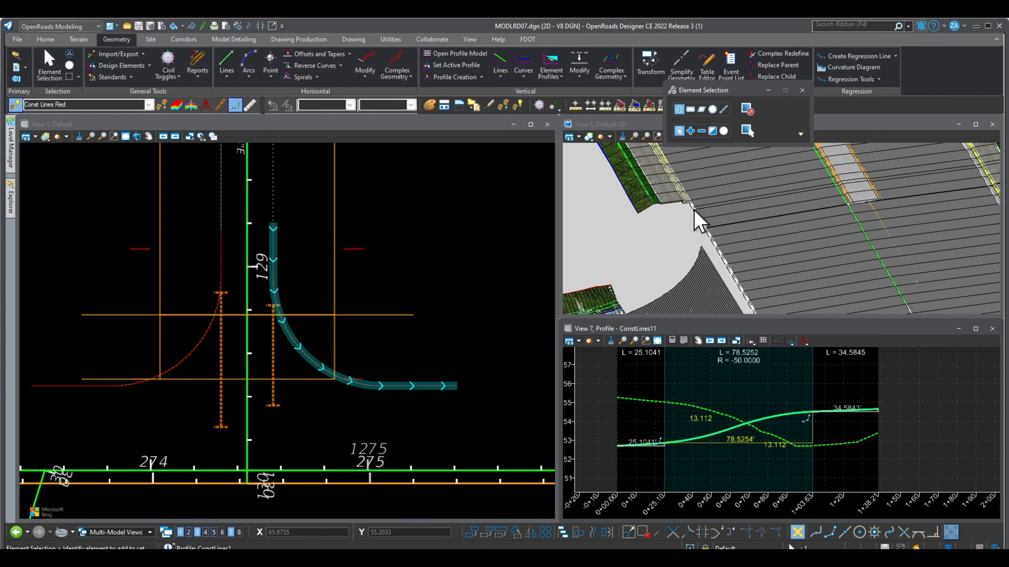
pyautogui.scroll(2, 693, 234)
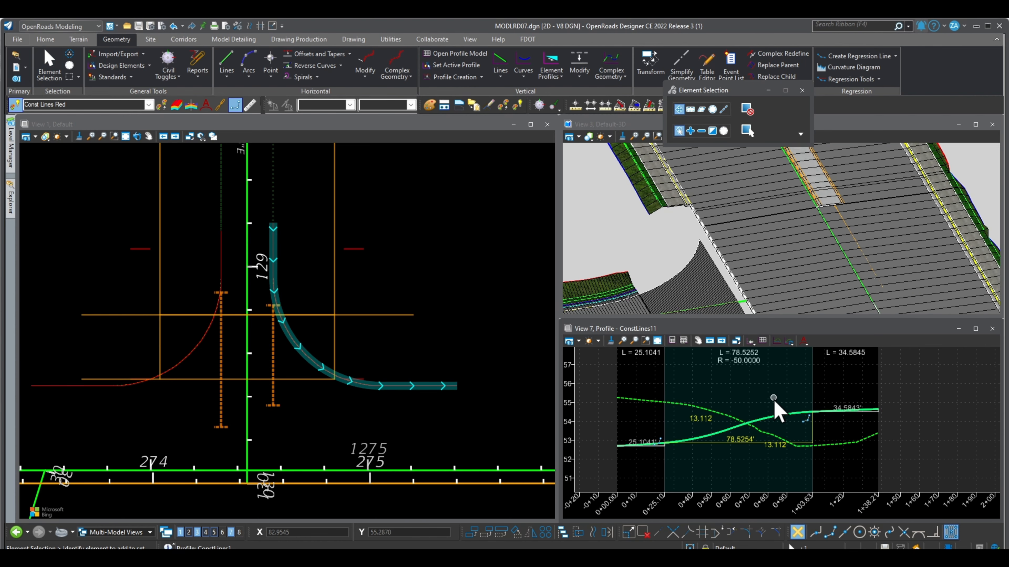
pyautogui.moveTo(776, 427)
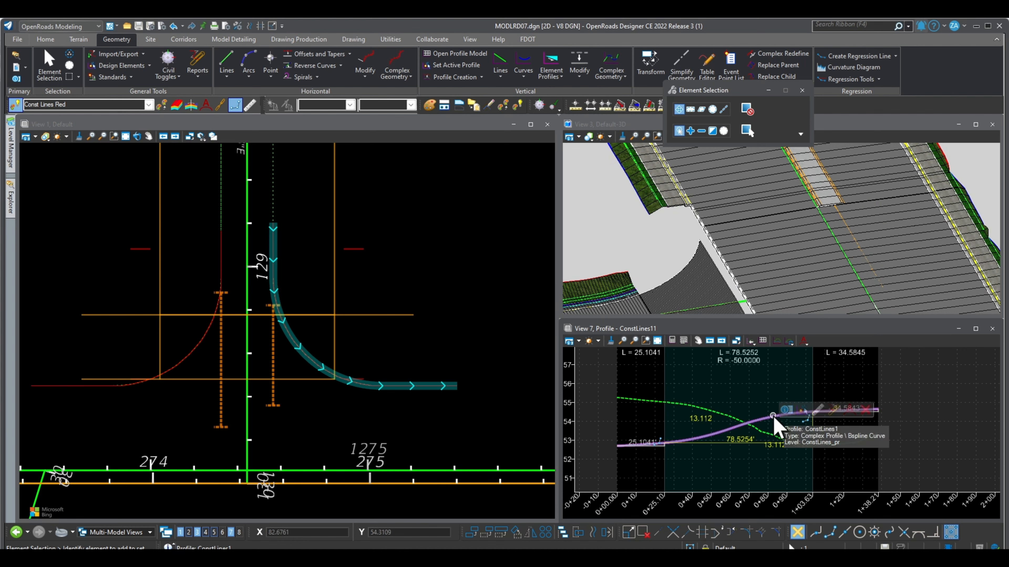
pyautogui.click(802, 410)
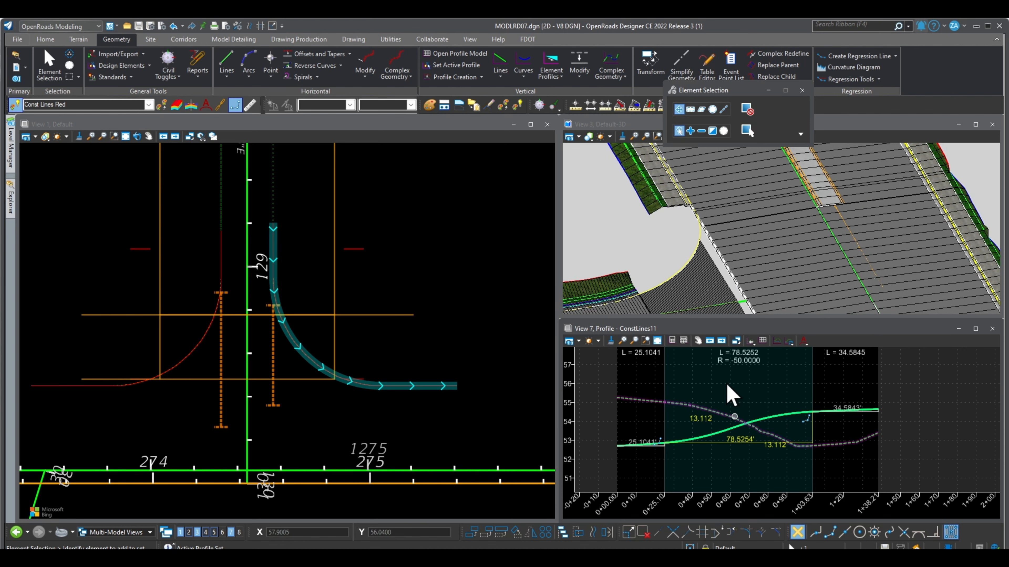
# - Maximize View 3 and rotate the 3D model so the side road runs horizontally into the main road
pyautogui.moveTo(728, 89); pyautogui.dragTo(786, 27)
pyautogui.click(971, 124)
pyautogui.click(132, 136)
pyautogui.click(818, 44)
pyautogui.click(820, 35)
pyautogui.moveTo(217, 251); pyautogui.dragTo(126, 225)
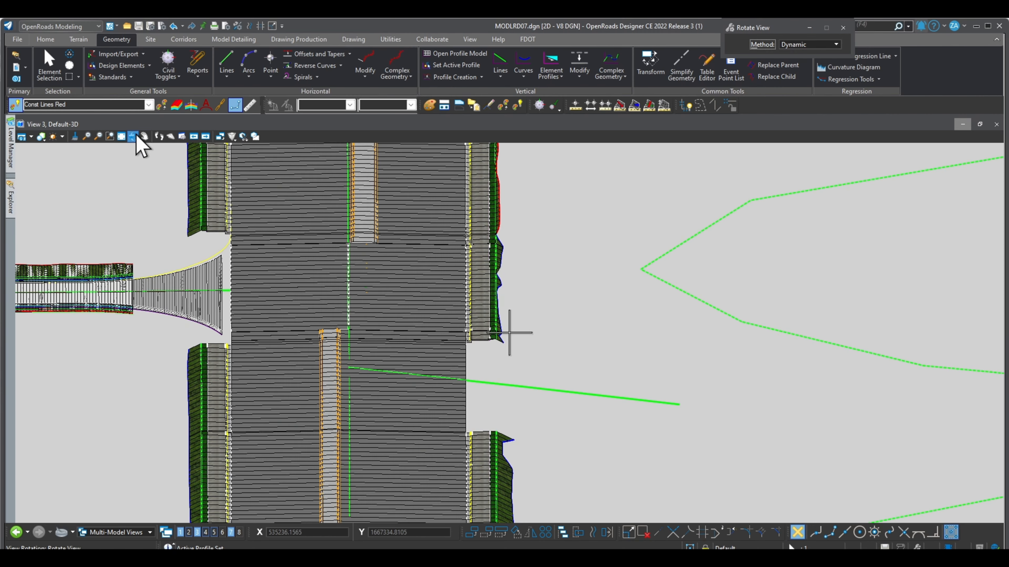
# - Examine how the 3D curb return line ties into the main road edge and the side road edge, and restore the multi-view layout
pyautogui.click(145, 136)
pyautogui.scroll(6, 140, 271)
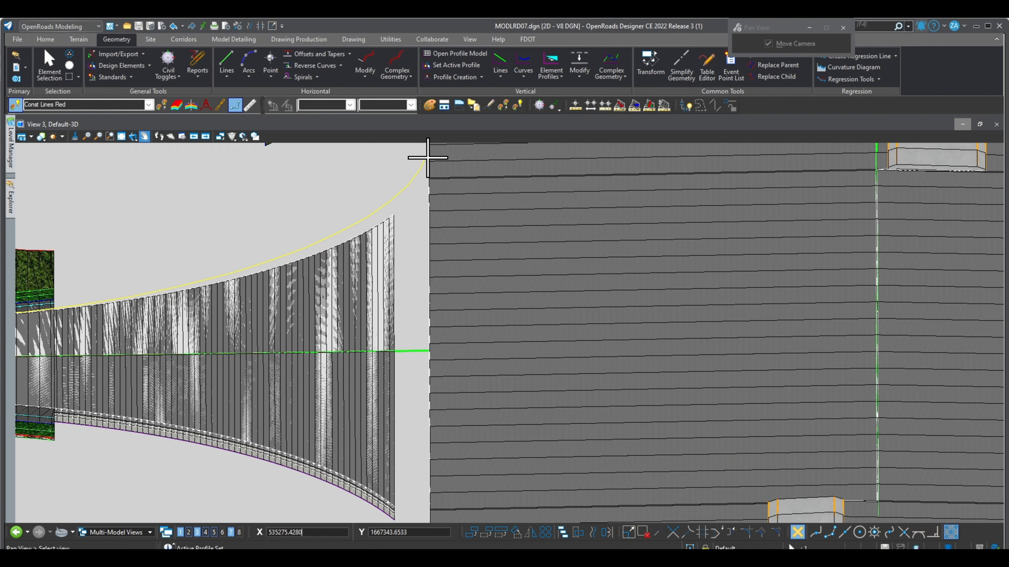
pyautogui.scroll(-2, 426, 163)
pyautogui.scroll(-4, 363, 228)
pyautogui.scroll(5, 401, 165)
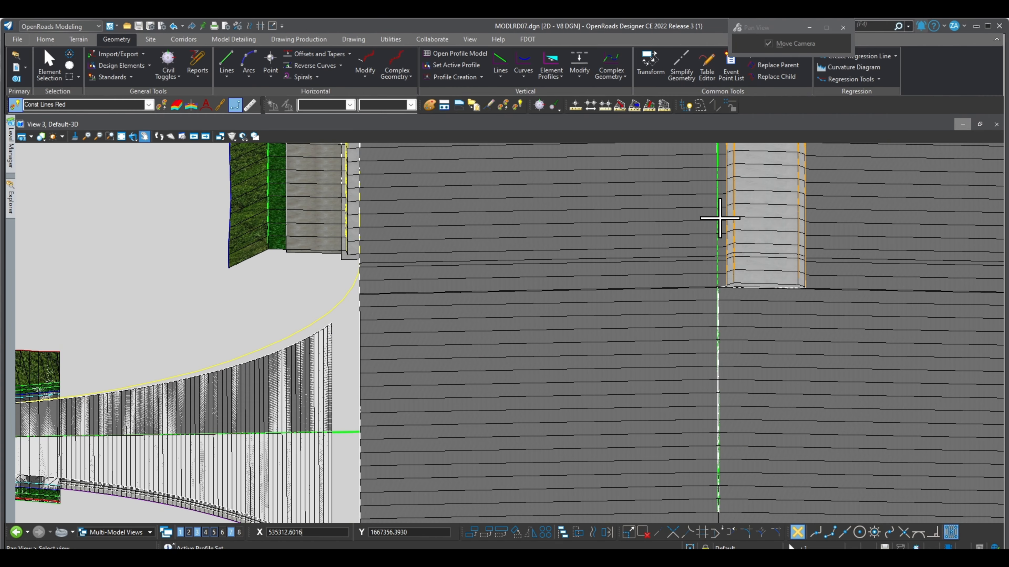
pyautogui.scroll(3, 358, 272)
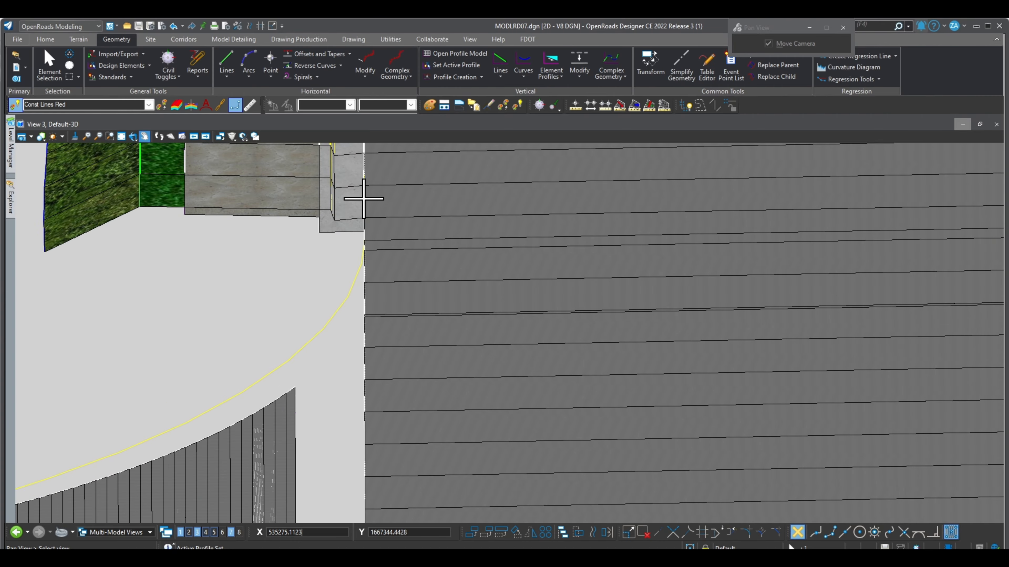
pyautogui.scroll(-3, 361, 201)
pyautogui.scroll(-4, 397, 230)
pyautogui.scroll(6, 238, 294)
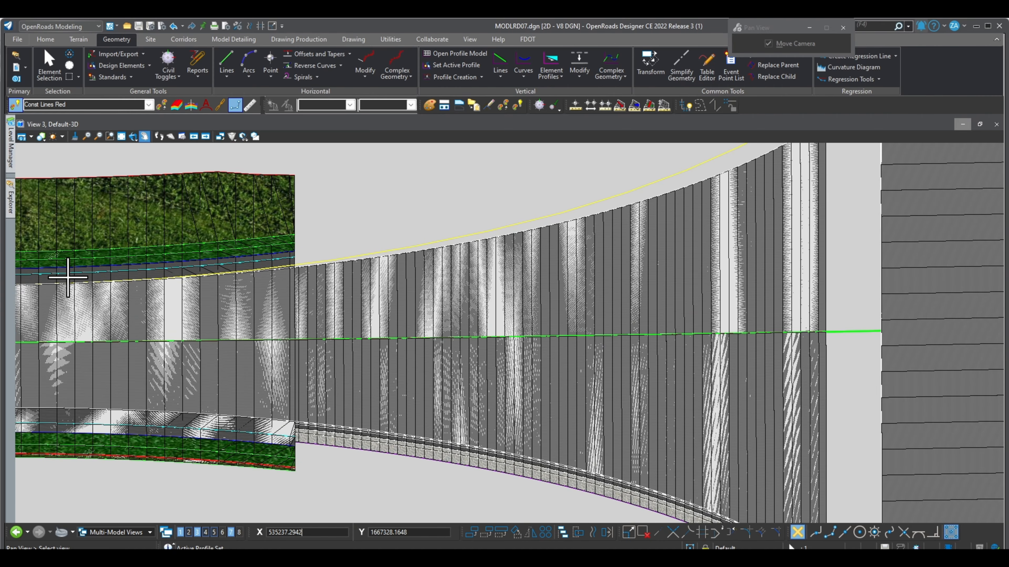
pyautogui.scroll(-2, 253, 279)
pyautogui.scroll(-1, 253, 279)
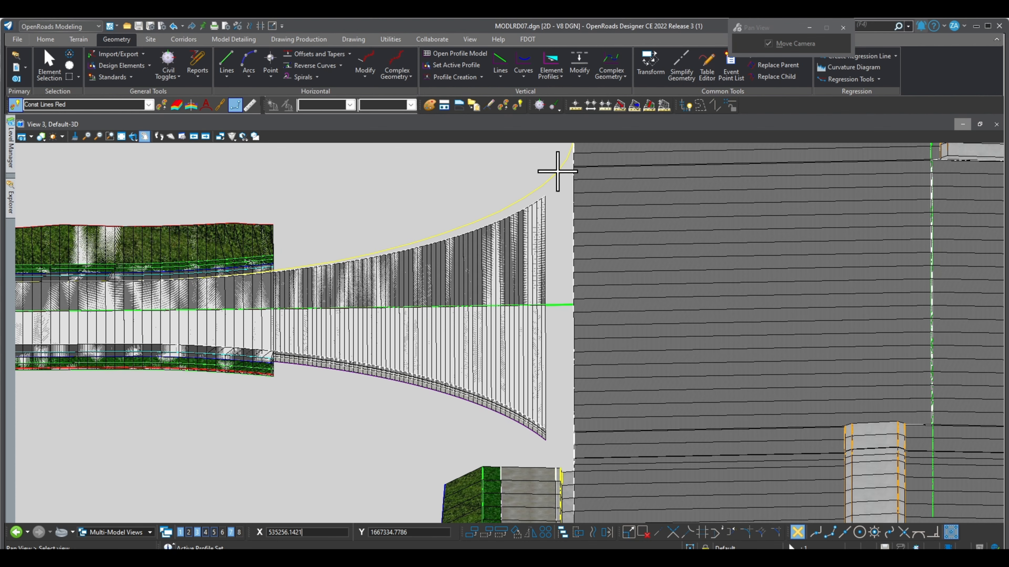
pyautogui.scroll(1, 421, 266)
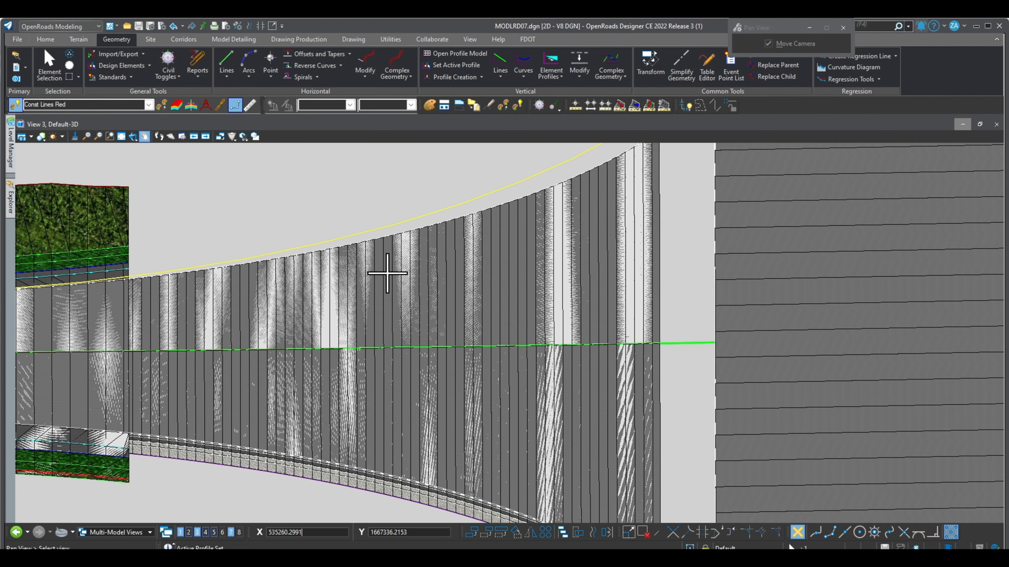
pyautogui.scroll(-1, 383, 273)
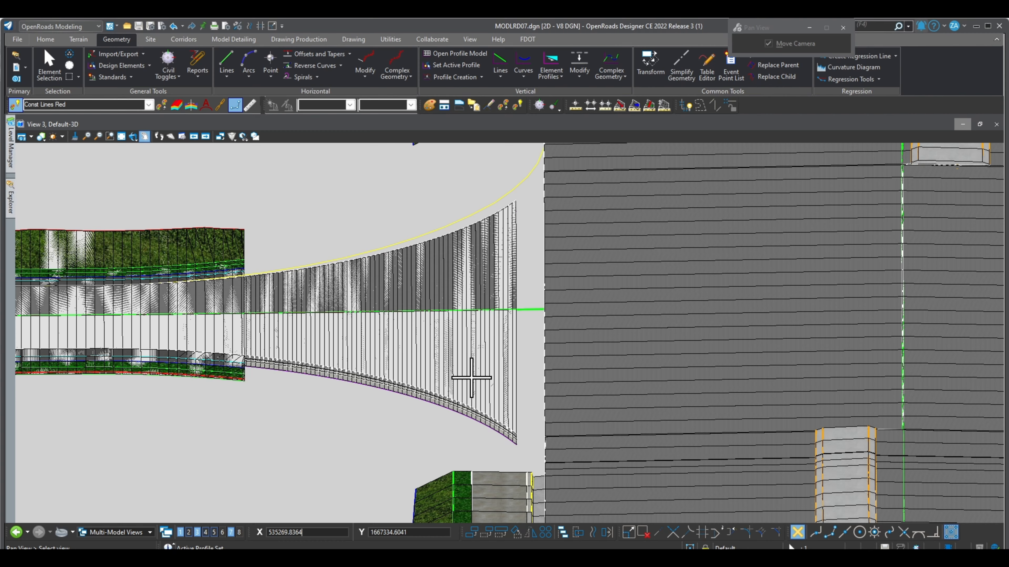
pyautogui.click(472, 375)
pyautogui.click(980, 125)
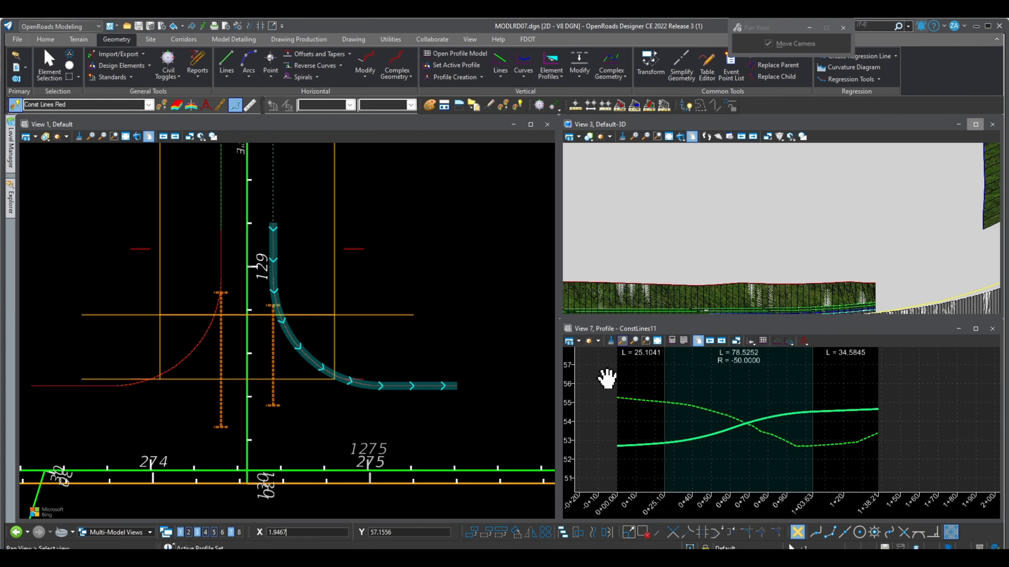
# - Compare the curb return line in the 3D view with its profile in View 7, and clear the element selection
pyautogui.scroll(-5, 768, 235)
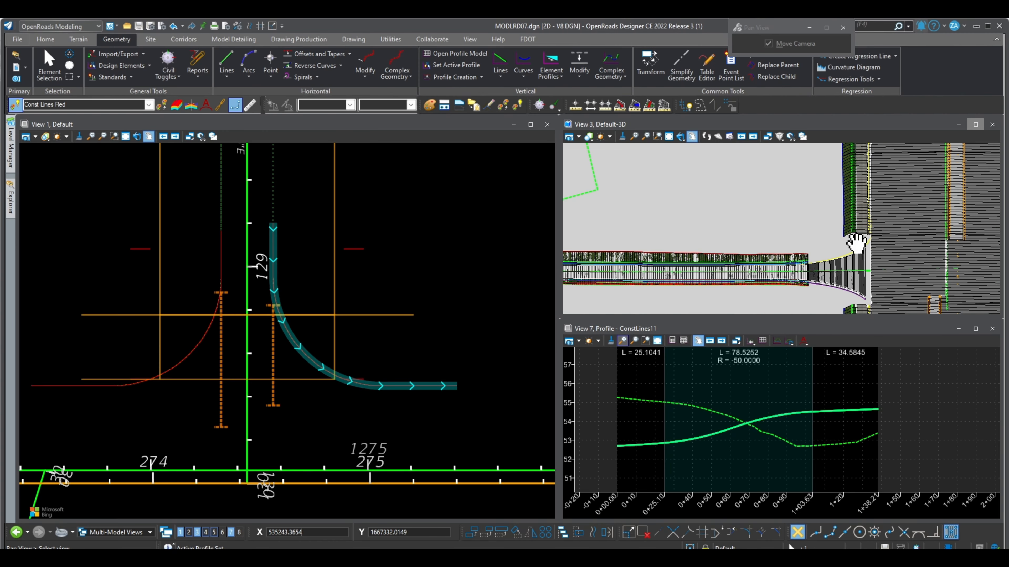
pyautogui.scroll(3, 884, 281)
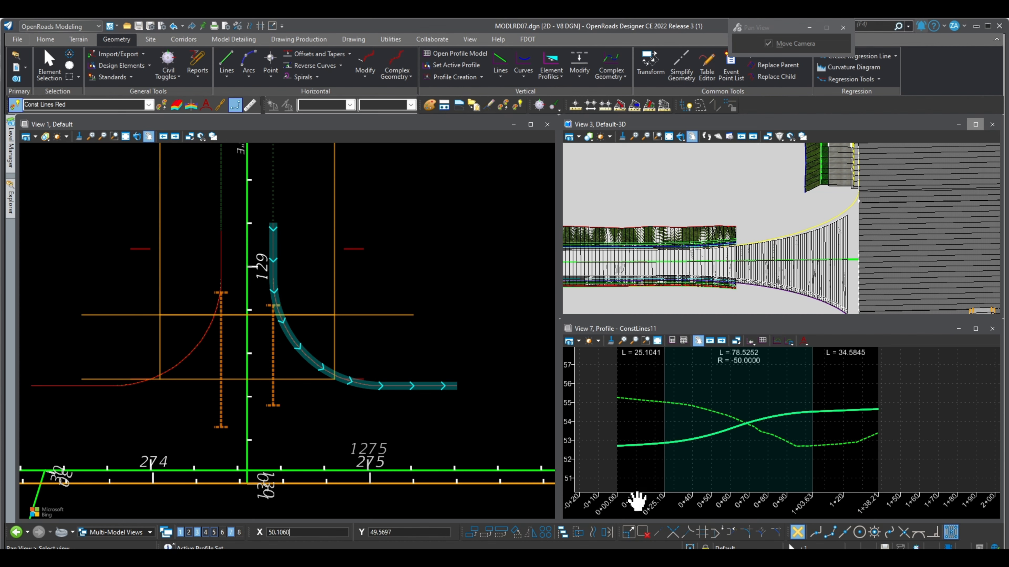
pyautogui.scroll(-2, 727, 457)
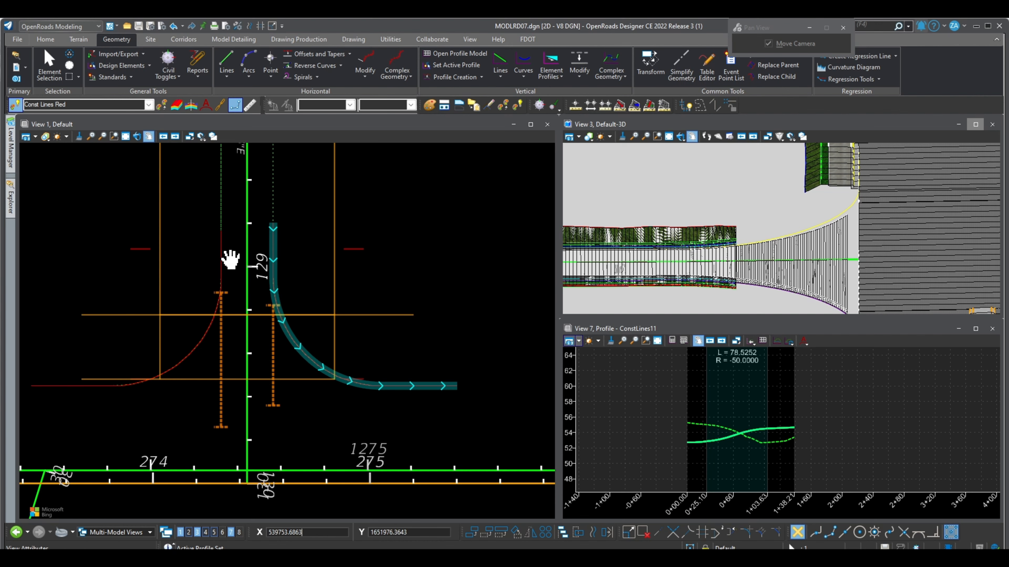
pyautogui.scroll(3, 763, 467)
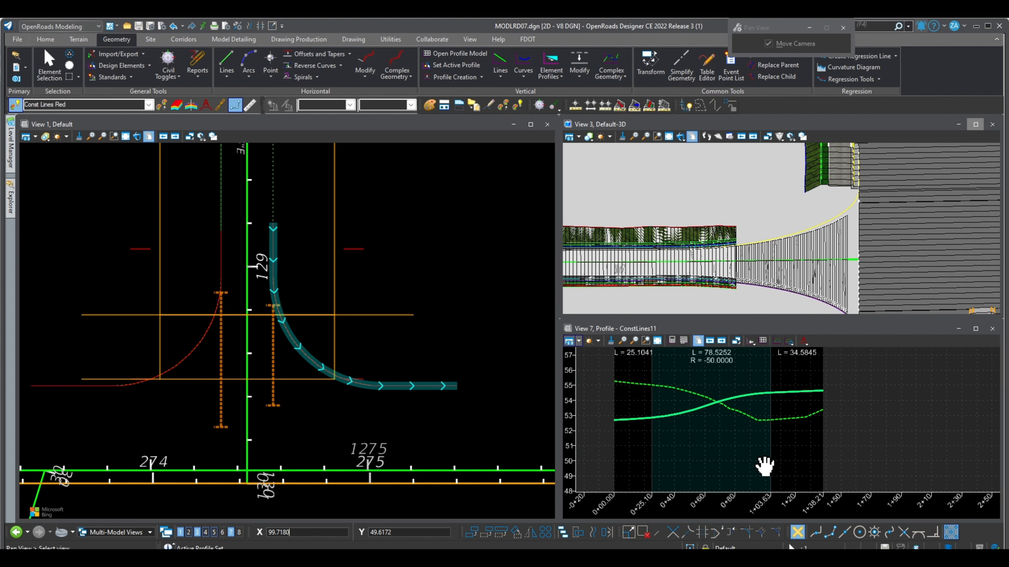
pyautogui.scroll(-1, 781, 468)
pyautogui.scroll(2, 726, 379)
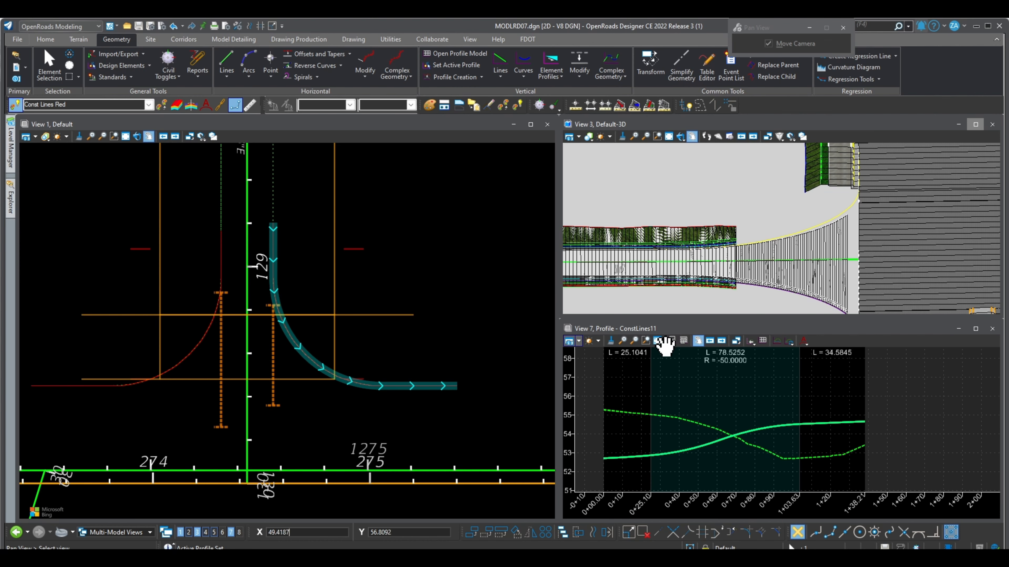
pyautogui.click(49, 65)
pyautogui.click(747, 396)
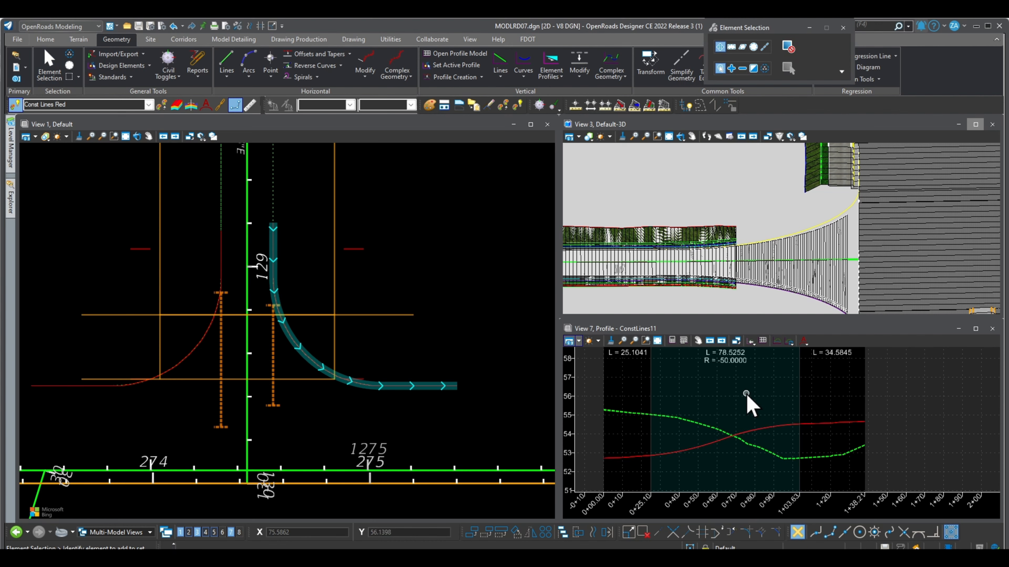